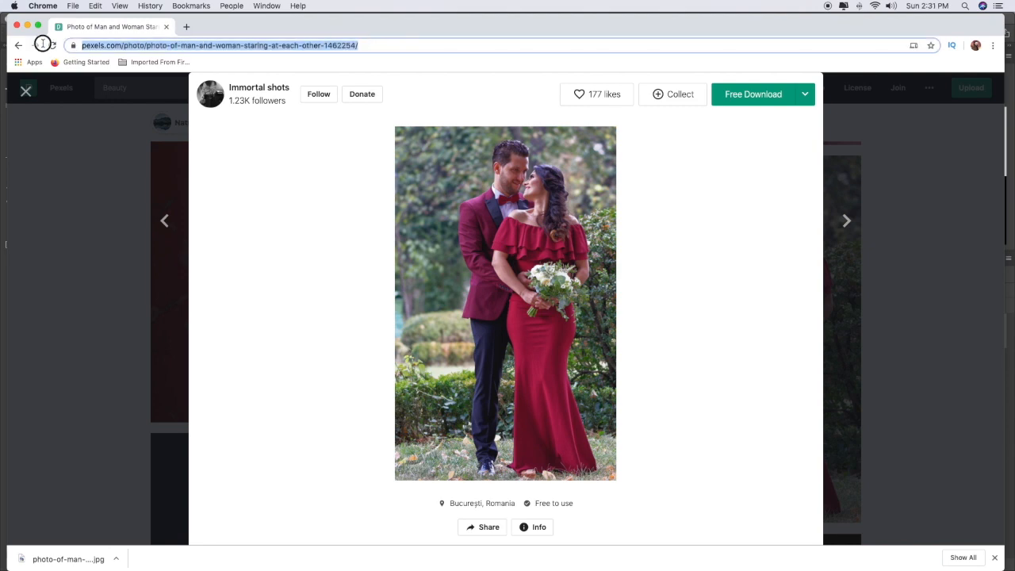
# Step: Switch from the browser to Photoshop and open the couple photo in the Camera Raw Filter
pyautogui.click(27, 26)
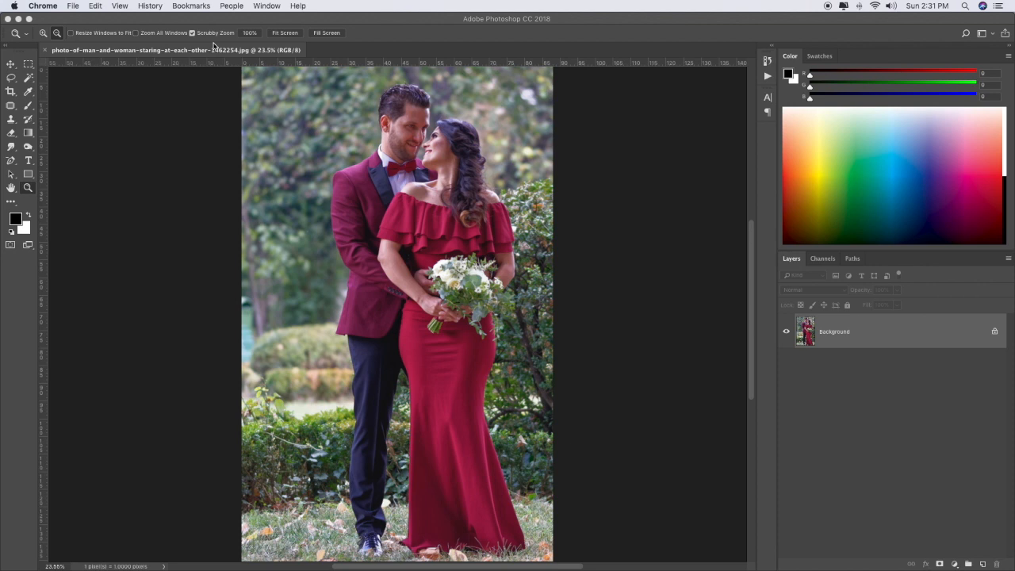
pyautogui.click(233, 6)
pyautogui.click(348, 185)
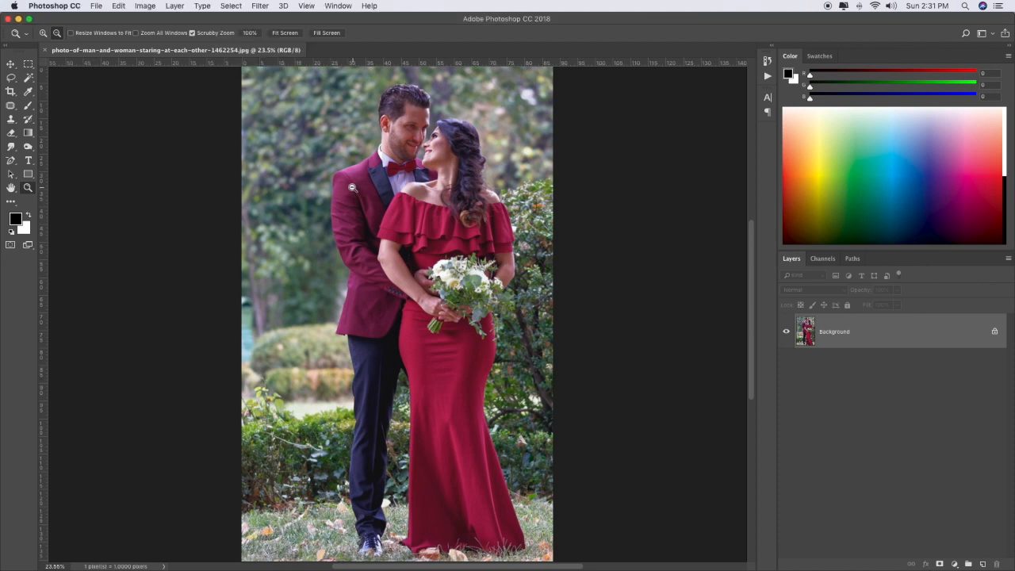
pyautogui.click(257, 6)
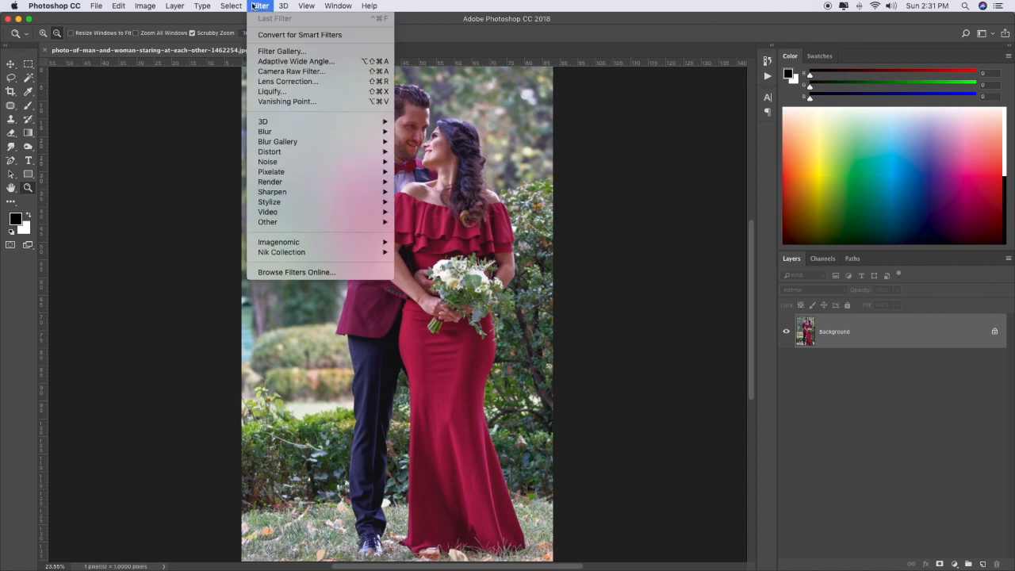
pyautogui.click(320, 73)
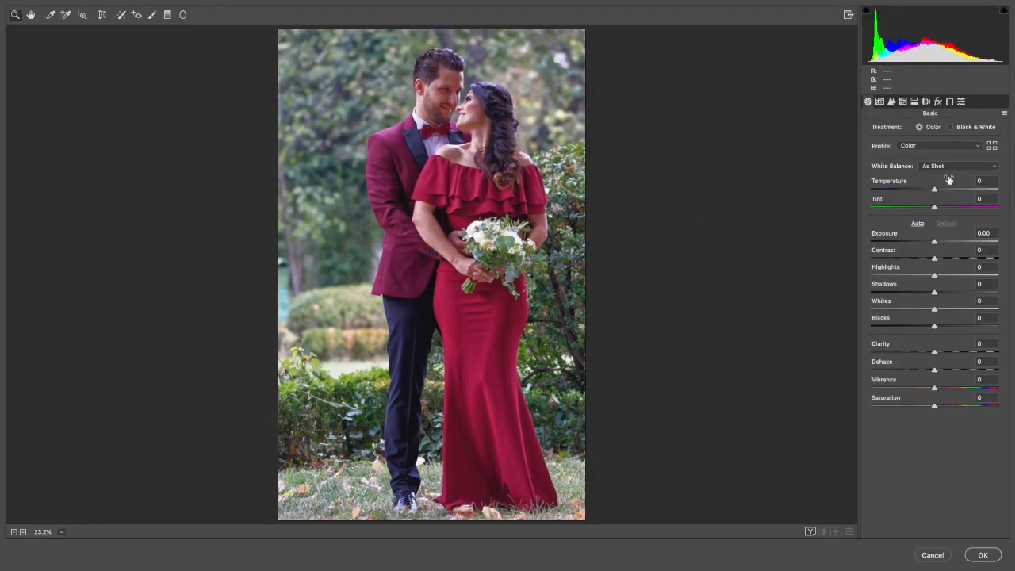
# Step: Warm the photo by setting Temperature to +9 and lower Highlights to -80
pyautogui.click(934, 148)
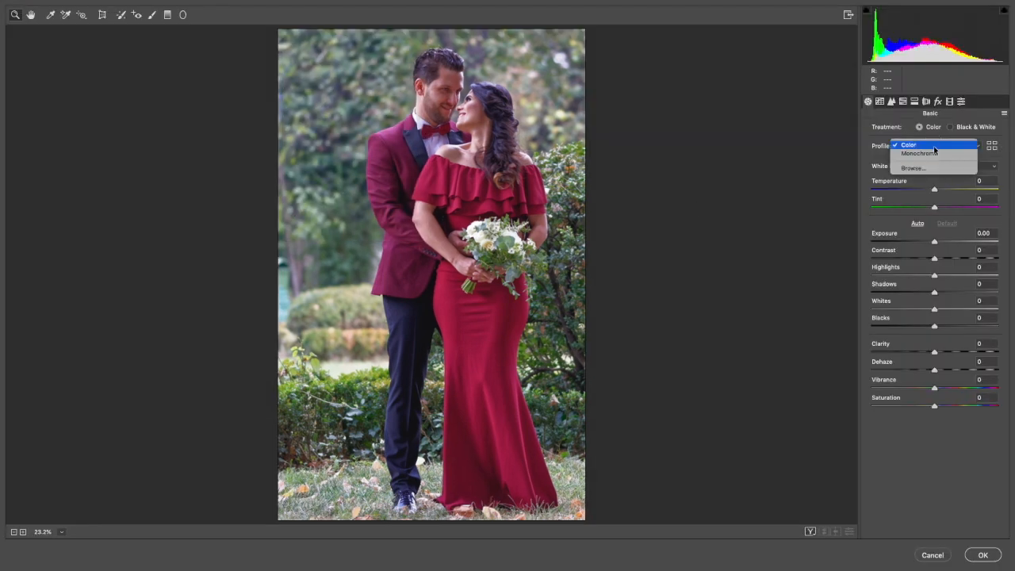
pyautogui.click(936, 192)
pyautogui.moveTo(935, 192); pyautogui.dragTo(942, 191)
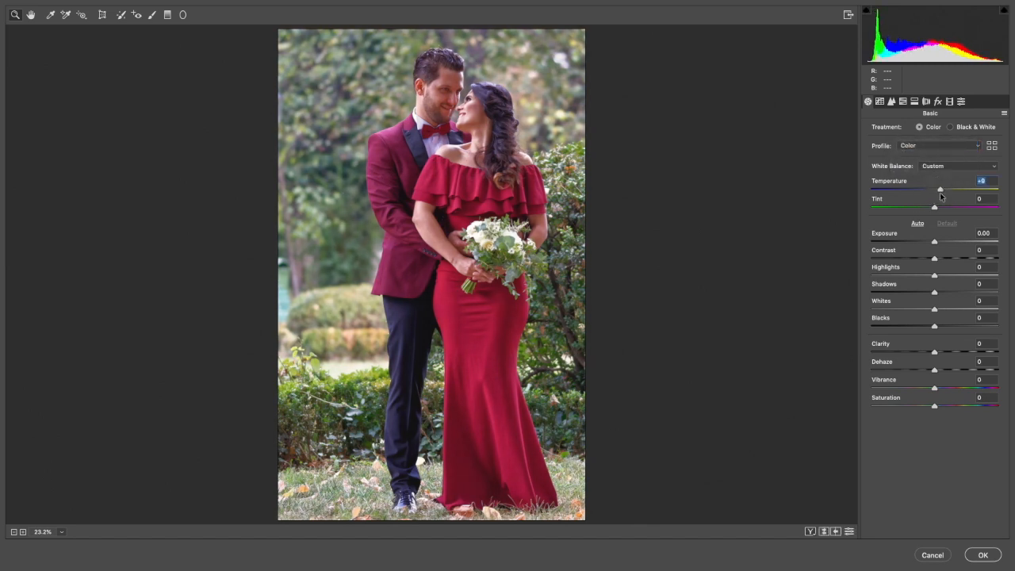
pyautogui.moveTo(933, 277); pyautogui.dragTo(883, 275)
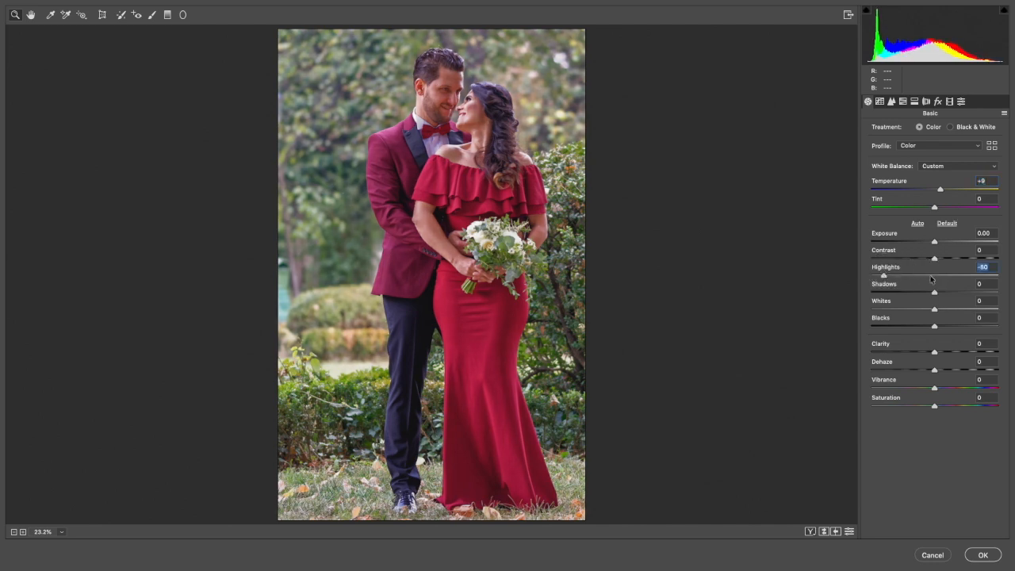
# Step: Set the Aquas saturation to +2 in the HSL adjustments and return to the basic adjustments
pyautogui.click(902, 102)
pyautogui.moveTo(939, 244)
pyautogui.mouseDown()
pyautogui.moveTo(969, 238)
pyautogui.moveTo(923, 242)
pyautogui.moveTo(936, 238)
pyautogui.mouseUp()
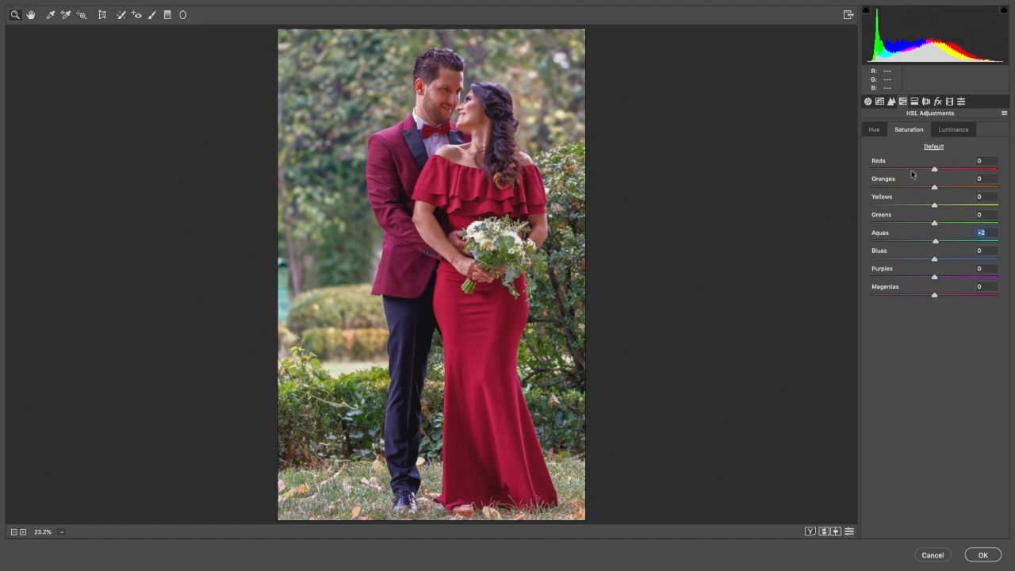
pyautogui.click(868, 102)
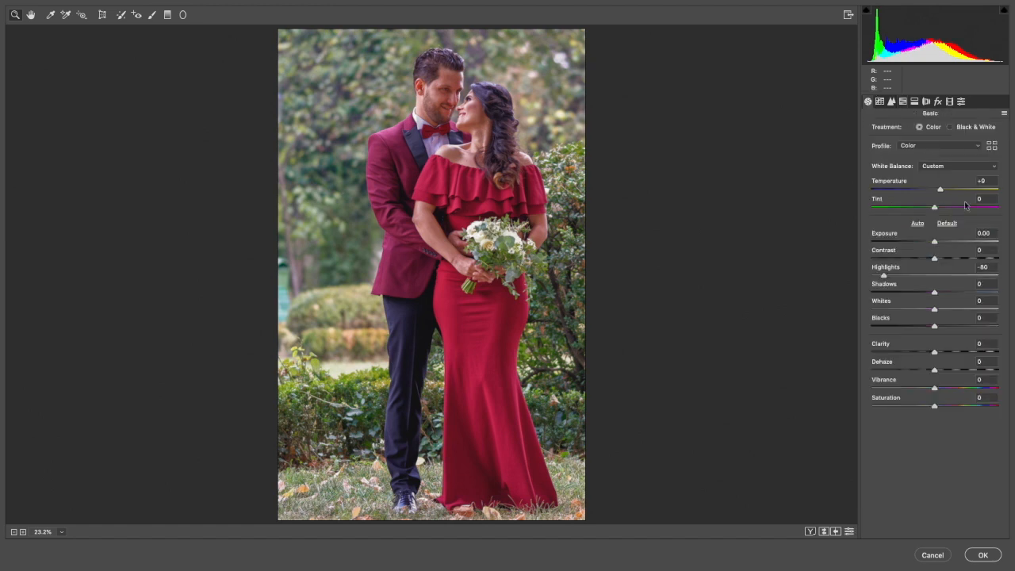
# Step: Preview the clipping for Whites and Blacks, and set Clarity to +35
pyautogui.keyDown('alt'); pyautogui.click(936, 310); pyautogui.keyUp('alt')
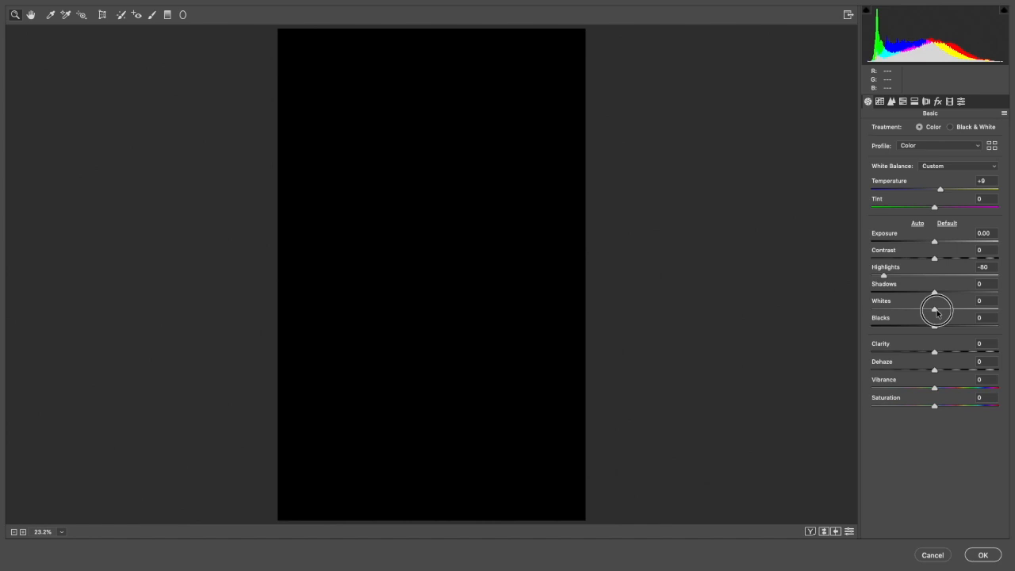
pyautogui.keyDown('alt'); pyautogui.click(933, 327); pyautogui.keyUp('alt')
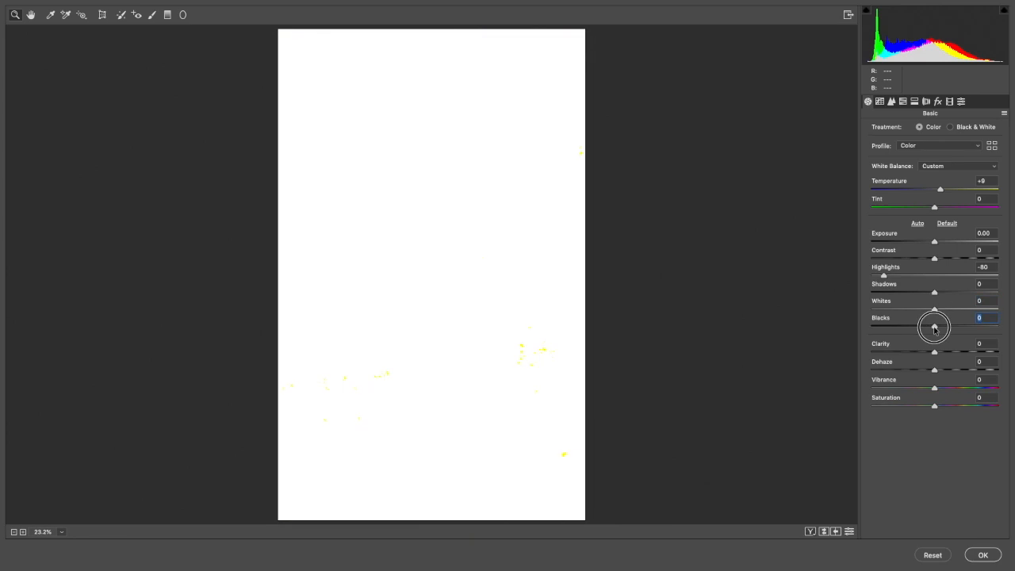
pyautogui.moveTo(935, 352); pyautogui.dragTo(956, 354)
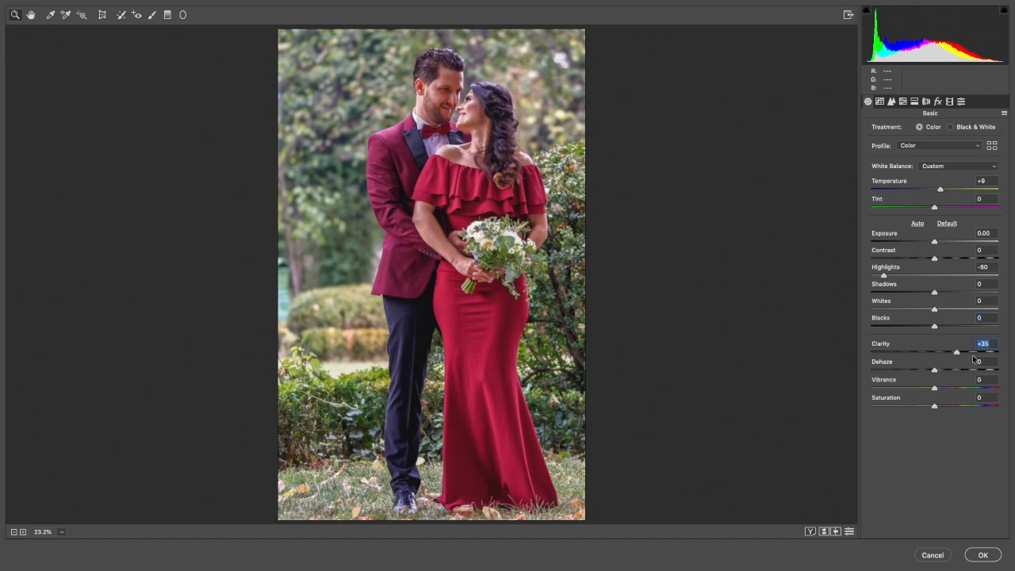
# Step: Adjust the Oranges luminance and set the Reds saturation to +36 in the HSL adjustments
pyautogui.click(903, 102)
pyautogui.click(957, 130)
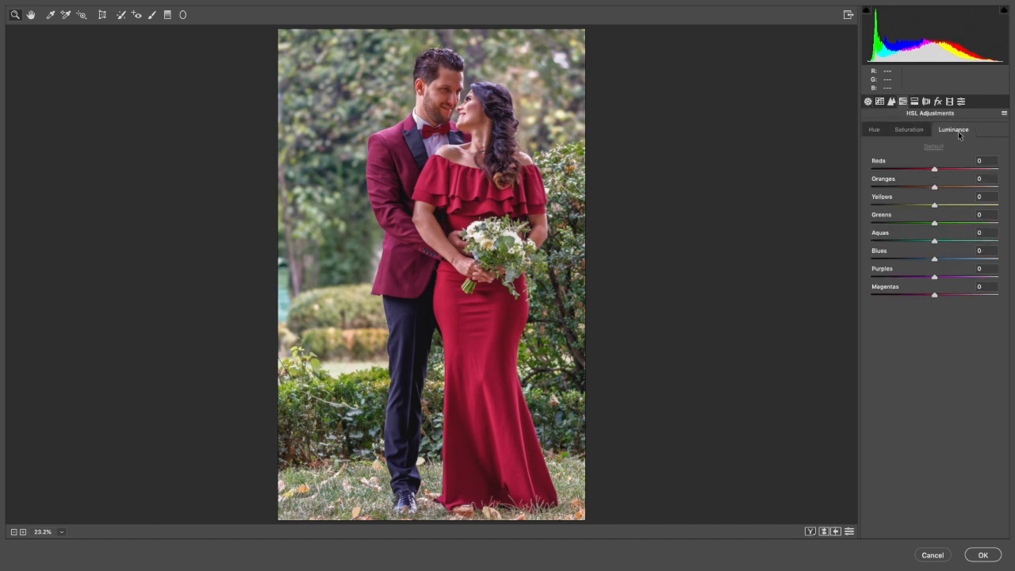
pyautogui.moveTo(934, 189)
pyautogui.mouseDown()
pyautogui.moveTo(974, 194)
pyautogui.moveTo(967, 171)
pyautogui.moveTo(957, 173)
pyautogui.mouseUp()
pyautogui.click(913, 132)
# Step: Paint over the couple's faces with a size 24 Adjustment Brush and set its exposure to +0.85 and contrast to -5
pyautogui.click(152, 14)
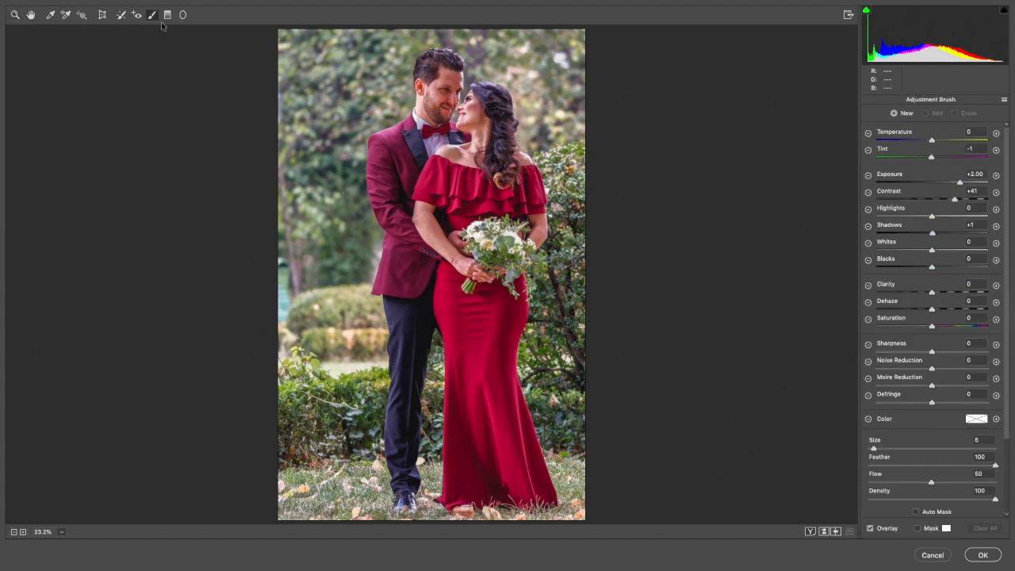
pyautogui.press(']')
pyautogui.press(']')
pyautogui.press(']')
pyautogui.press(']')
pyautogui.press(']')
pyautogui.press(']')
pyautogui.press(']')
pyautogui.press(']')
pyautogui.press(']')
pyautogui.press(']')
pyautogui.press(']')
pyautogui.moveTo(456, 103)
pyautogui.mouseDown()
pyautogui.moveTo(444, 102)
pyautogui.moveTo(475, 91)
pyautogui.moveTo(464, 102)
pyautogui.mouseUp()
pyautogui.press(']')
pyautogui.press(']')
pyautogui.press(']')
pyautogui.press(']')
pyautogui.press(']')
pyautogui.press(']')
pyautogui.press(']')
pyautogui.press(']')
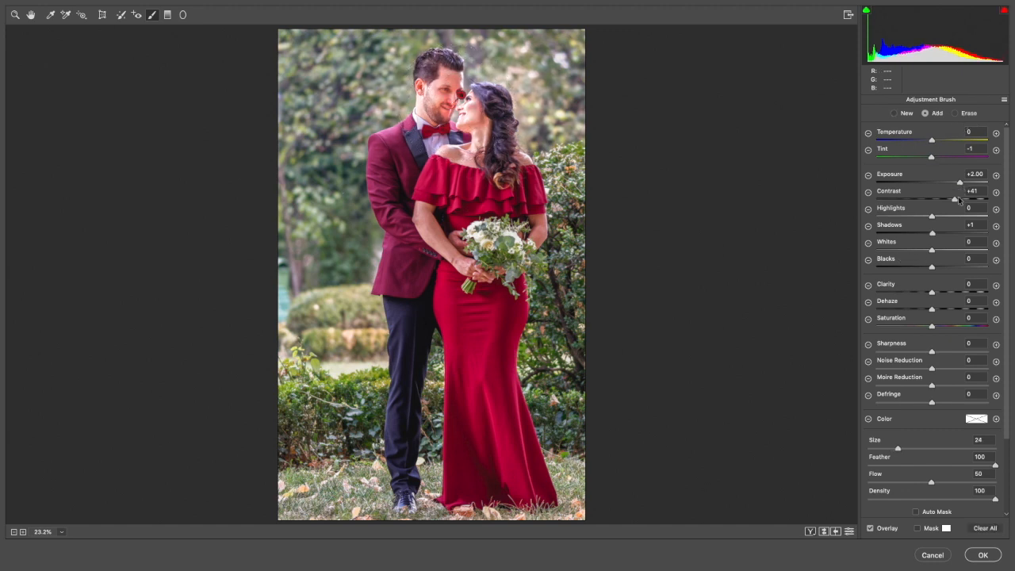
pyautogui.moveTo(955, 200); pyautogui.dragTo(943, 184)
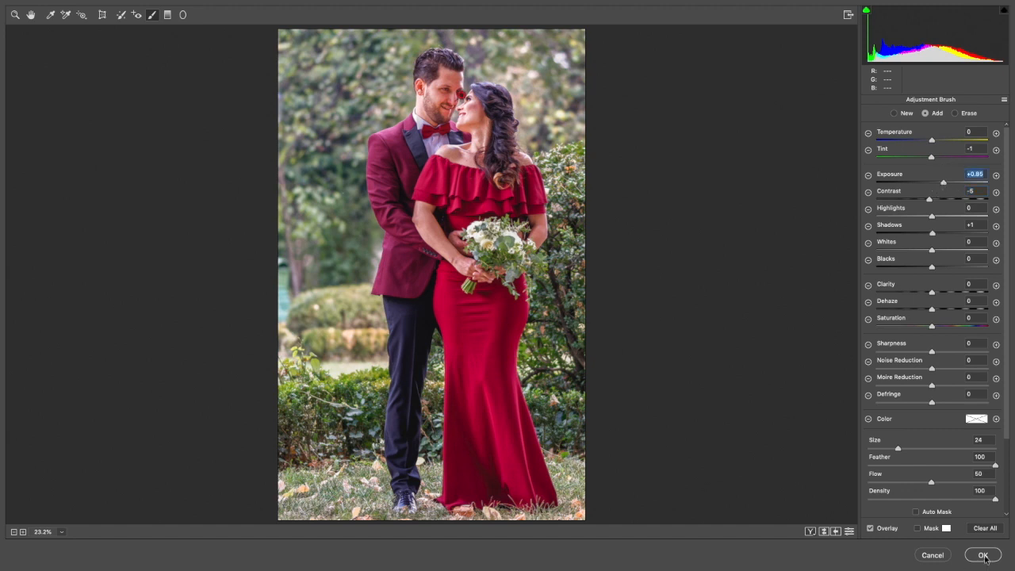
# Step: Leave the Adjustment Brush and adjust the saturation of the Greens and Yellows
pyautogui.press('z')
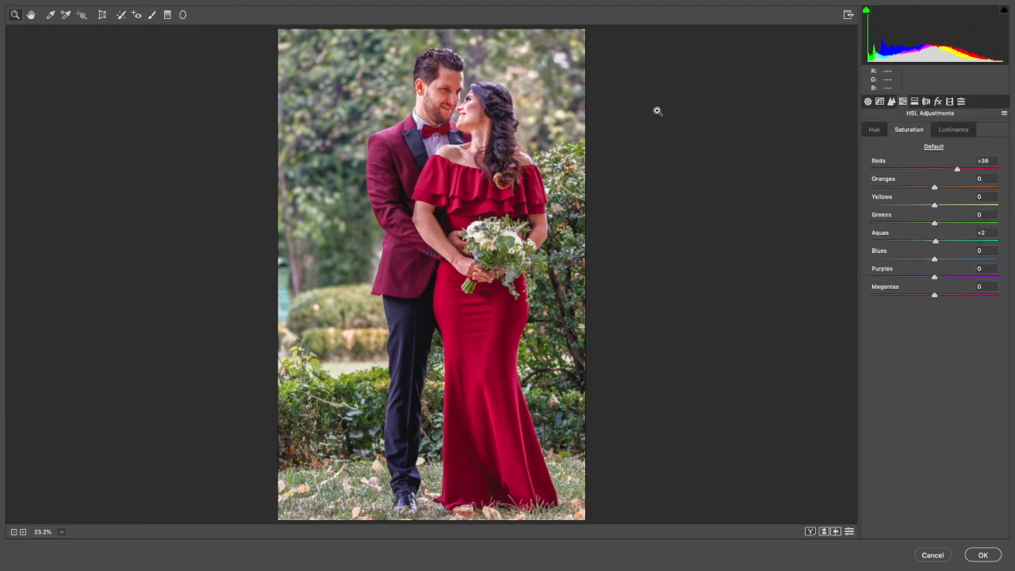
pyautogui.moveTo(934, 223); pyautogui.dragTo(961, 207)
# Step: Set luminance noise reduction to 22, sharpening amount to 37 and sharpening masking to 42
pyautogui.click(891, 103)
pyautogui.moveTo(871, 237); pyautogui.dragTo(899, 237)
pyautogui.moveTo(871, 146); pyautogui.dragTo(901, 147)
pyautogui.press('alt')
pyautogui.moveTo(871, 200); pyautogui.dragTo(924, 199)
# Step: Check the couple's details up close, fit the photo in view and apply the Camera Raw adjustments
pyautogui.moveTo(464, 113); pyautogui.dragTo(530, 134)
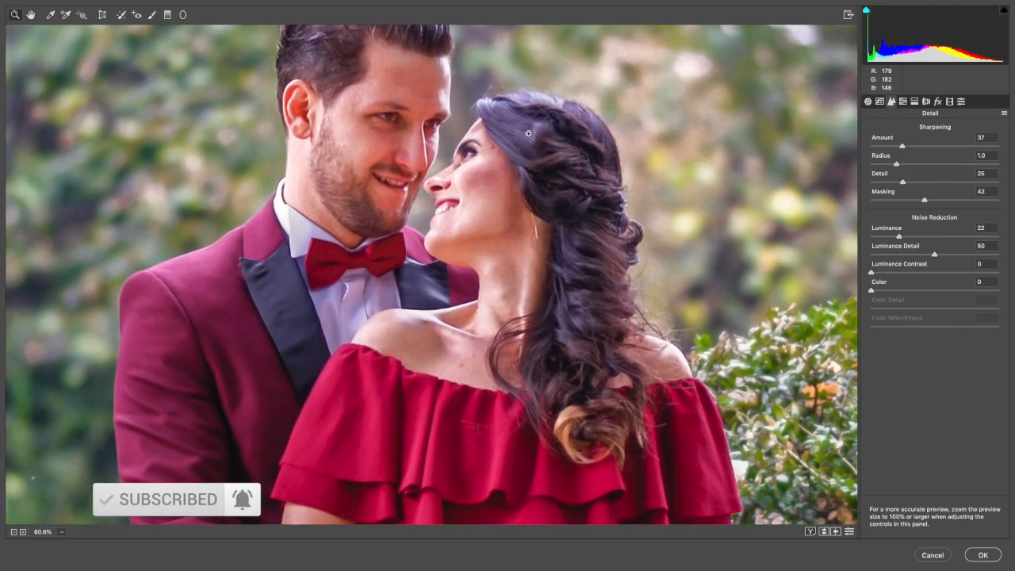
pyautogui.scroll(-10, 527, 134)
pyautogui.scroll(5, 528, 134)
pyautogui.rightClick(494, 124)
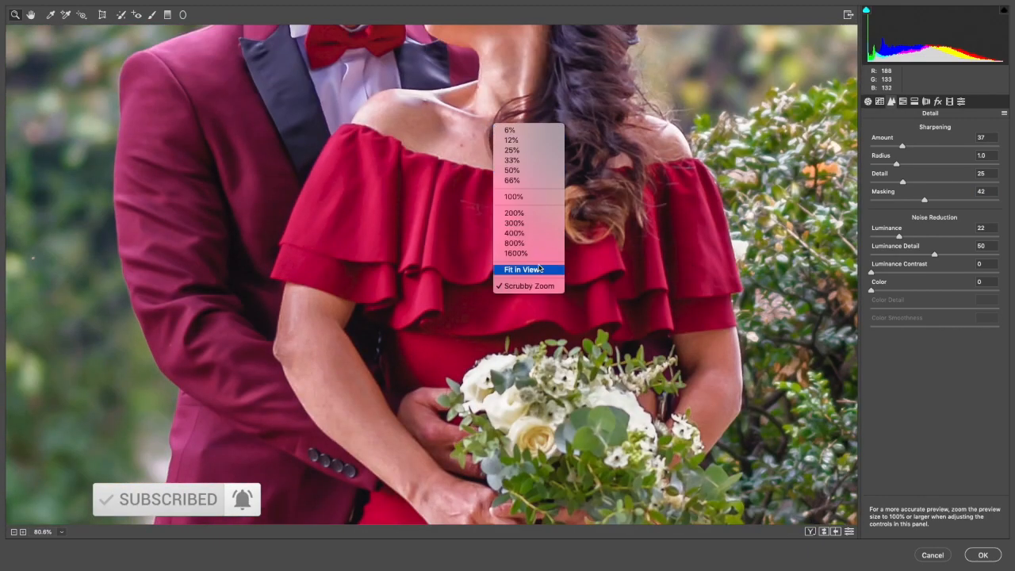
pyautogui.click(541, 270)
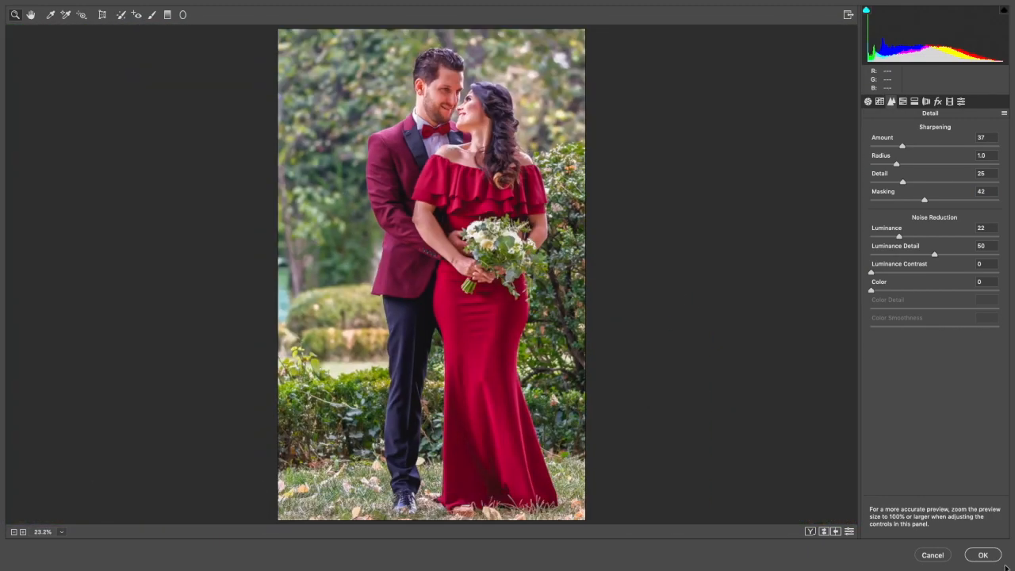
pyautogui.click(994, 558)
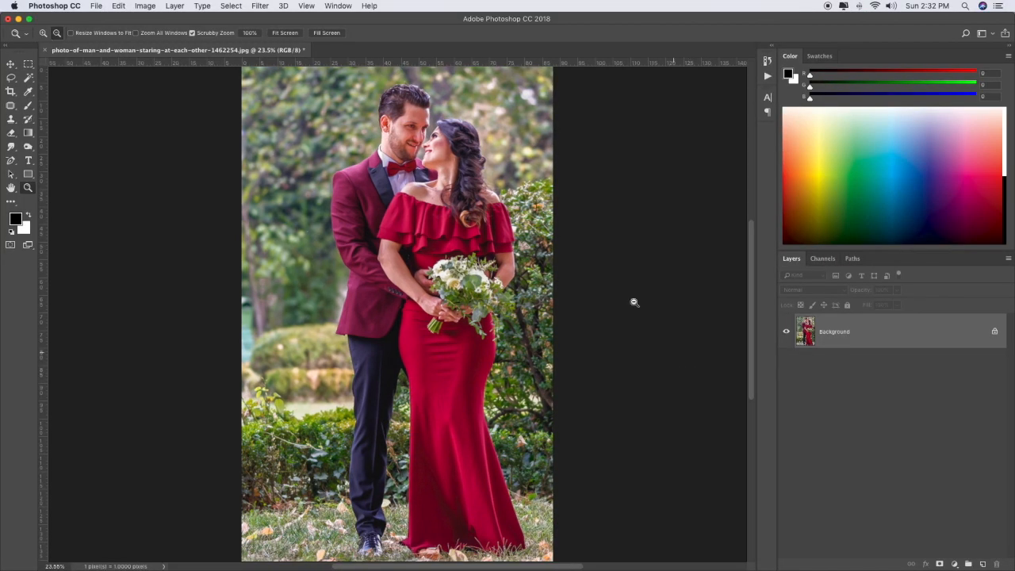
# Step: Duplicate the background layer and remove the blemishes on the woman's upper chest with the Patch tool
pyautogui.press('super+j')
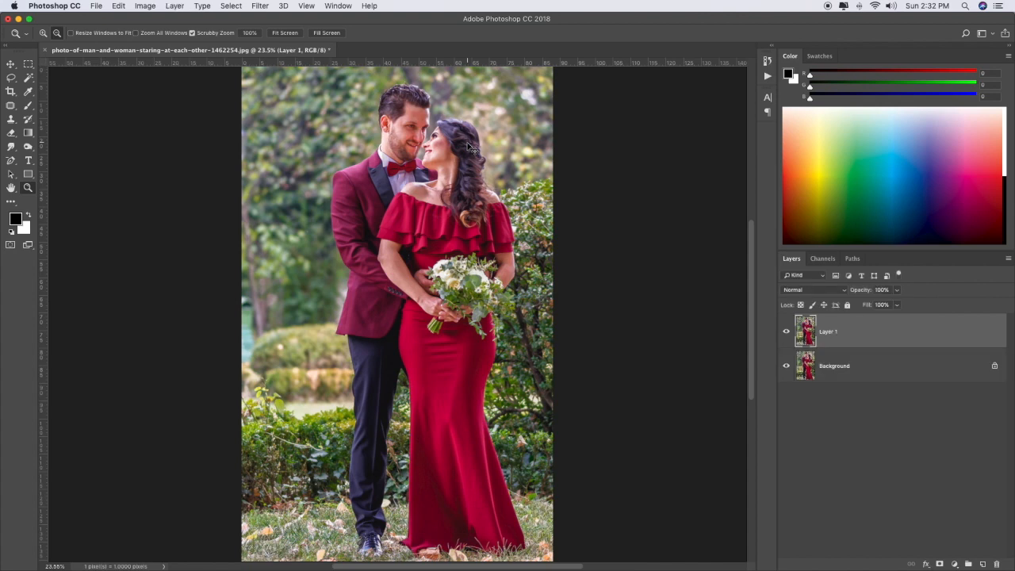
pyautogui.click(478, 150)
pyautogui.moveTo(478, 149); pyautogui.dragTo(491, 154)
pyautogui.scroll(-3, 492, 155)
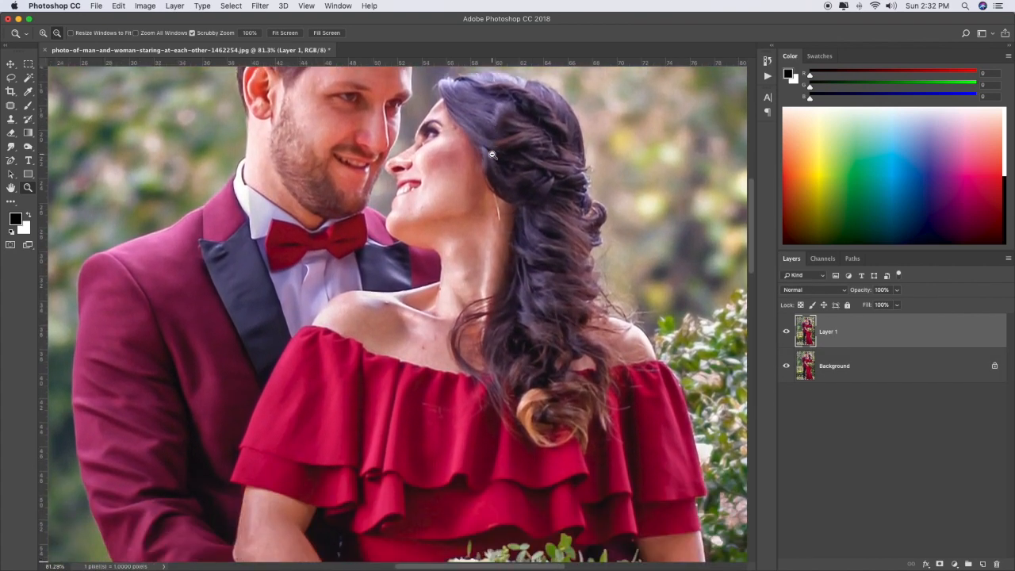
pyautogui.click(11, 105)
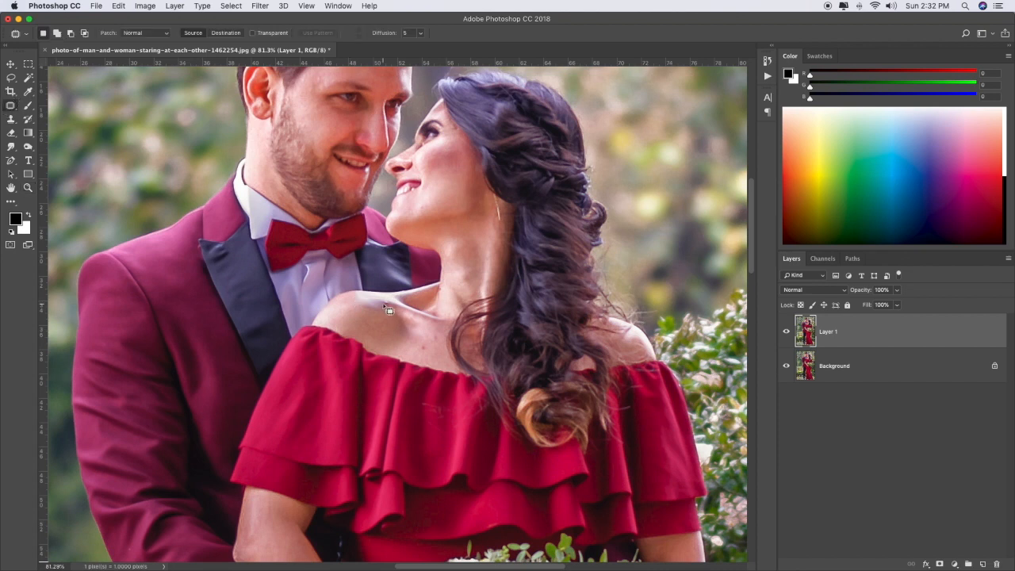
pyautogui.moveTo(392, 306)
pyautogui.mouseDown()
pyautogui.moveTo(366, 311)
pyautogui.moveTo(379, 333)
pyautogui.moveTo(400, 313)
pyautogui.moveTo(386, 304)
pyautogui.moveTo(439, 349)
pyautogui.moveTo(425, 334)
pyautogui.moveTo(429, 360)
pyautogui.moveTo(441, 335)
pyautogui.moveTo(415, 344)
pyautogui.moveTo(460, 364)
pyautogui.mouseUp()
pyautogui.hotkey('ctrl', 'd')
# Step: Patch the skin flaws on the woman's face around the jaw and beside the eye
pyautogui.scroll(5, 457, 202)
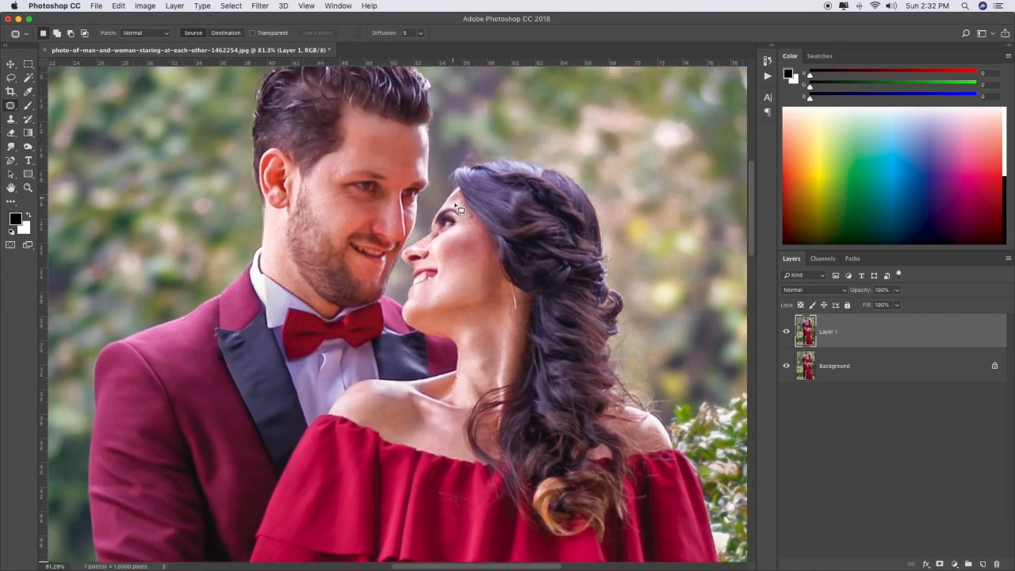
pyautogui.moveTo(442, 299)
pyautogui.mouseDown()
pyautogui.moveTo(428, 287)
pyautogui.moveTo(458, 286)
pyautogui.moveTo(445, 303)
pyautogui.moveTo(464, 287)
pyautogui.moveTo(474, 296)
pyautogui.mouseUp()
pyautogui.hotkey('ctrl', 'd')
pyautogui.click(476, 218)
pyautogui.moveTo(476, 218)
pyautogui.mouseDown()
pyautogui.moveTo(466, 210)
pyautogui.moveTo(477, 230)
pyautogui.mouseUp()
pyautogui.click(478, 235)
# Step: Examine the dress, arms and bouquet for remaining flaws, and fit the whole photo on screen
pyautogui.scroll(-10, 480, 284)
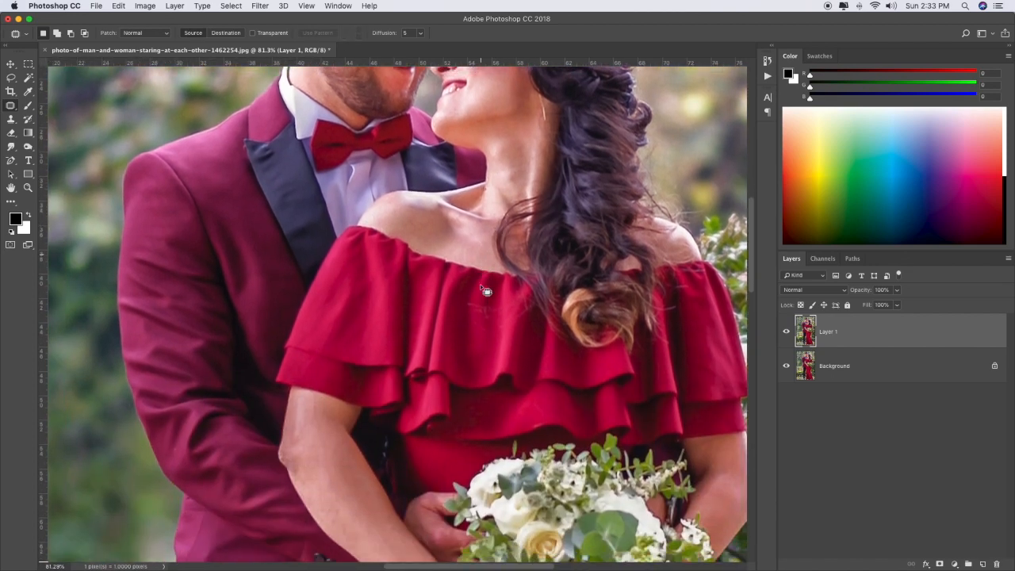
pyautogui.hscroll(5, 480, 284)
pyautogui.scroll(-2, 476, 284)
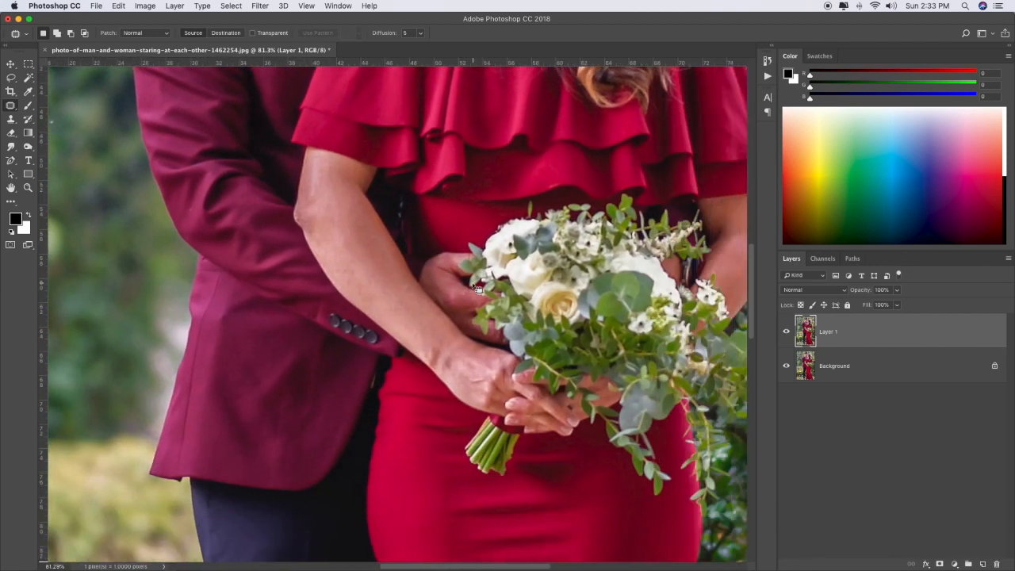
pyautogui.scroll(12, 476, 284)
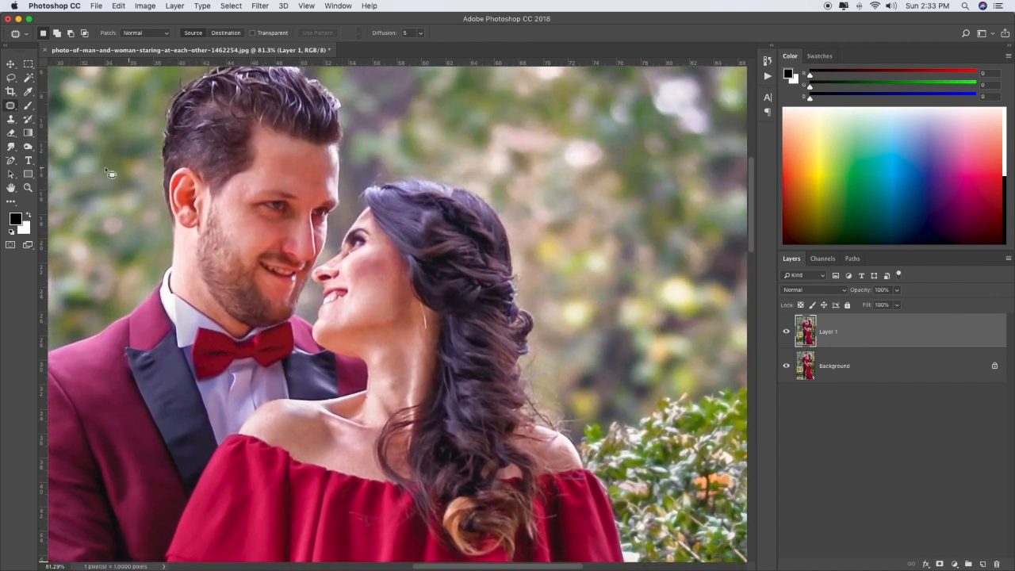
pyautogui.click(27, 188)
pyautogui.rightClick(353, 255)
pyautogui.click(369, 258)
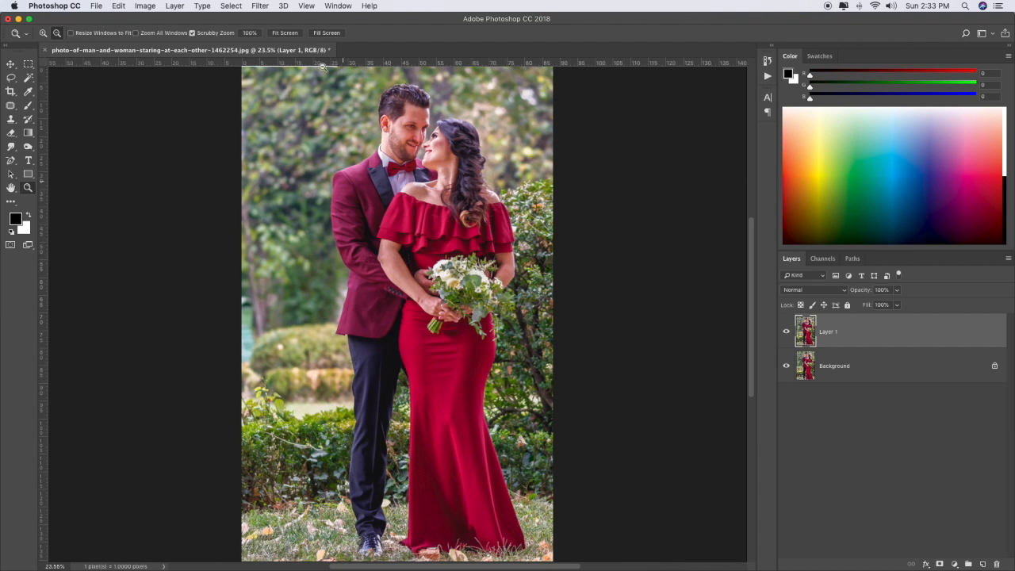
# Step: Open the duplicated layer in the Camera Raw Filter and load the Brown.xmp preset settings
pyautogui.click(258, 6)
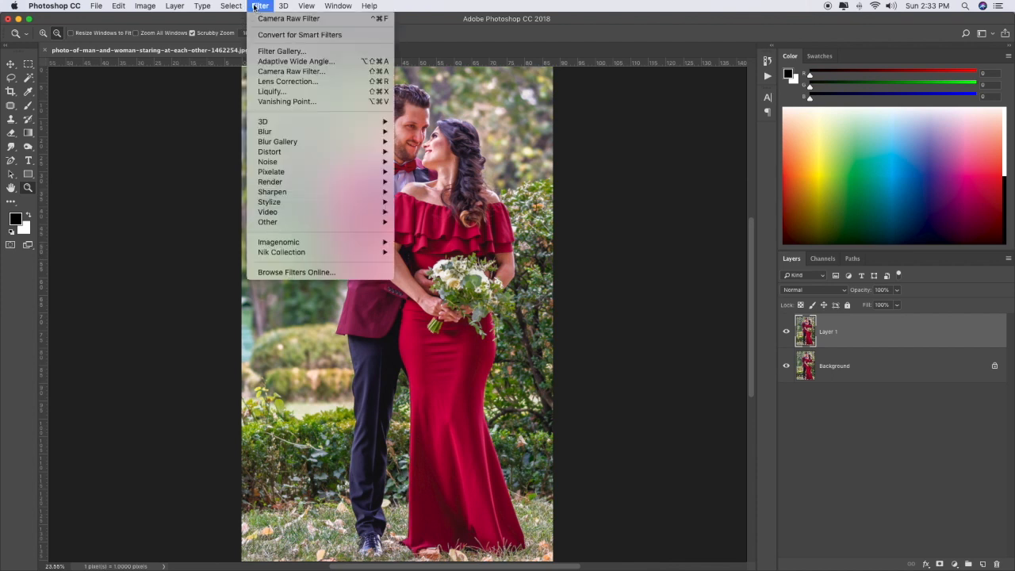
pyautogui.click(342, 72)
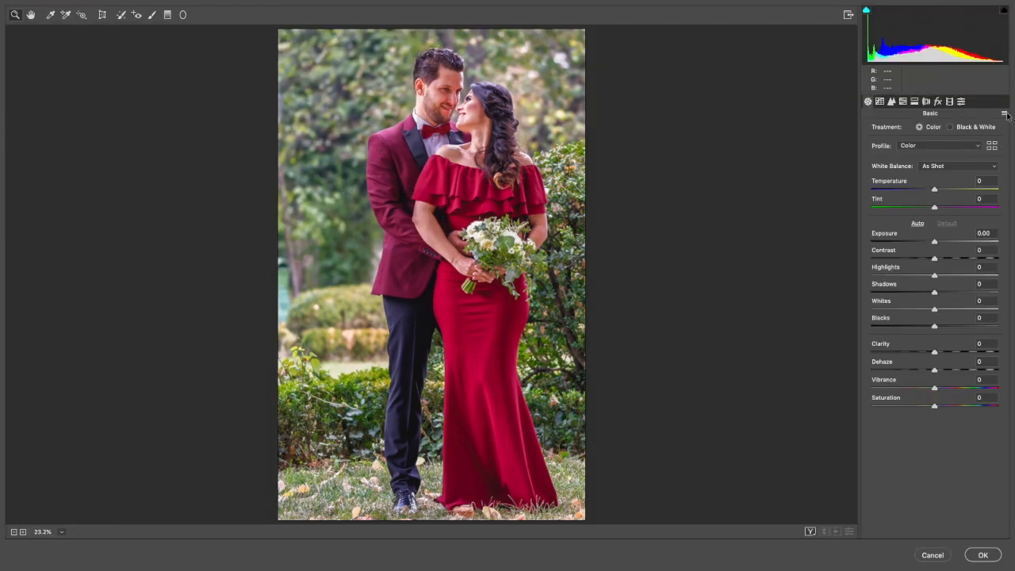
pyautogui.click(1005, 114)
pyautogui.click(965, 188)
pyautogui.click(538, 86)
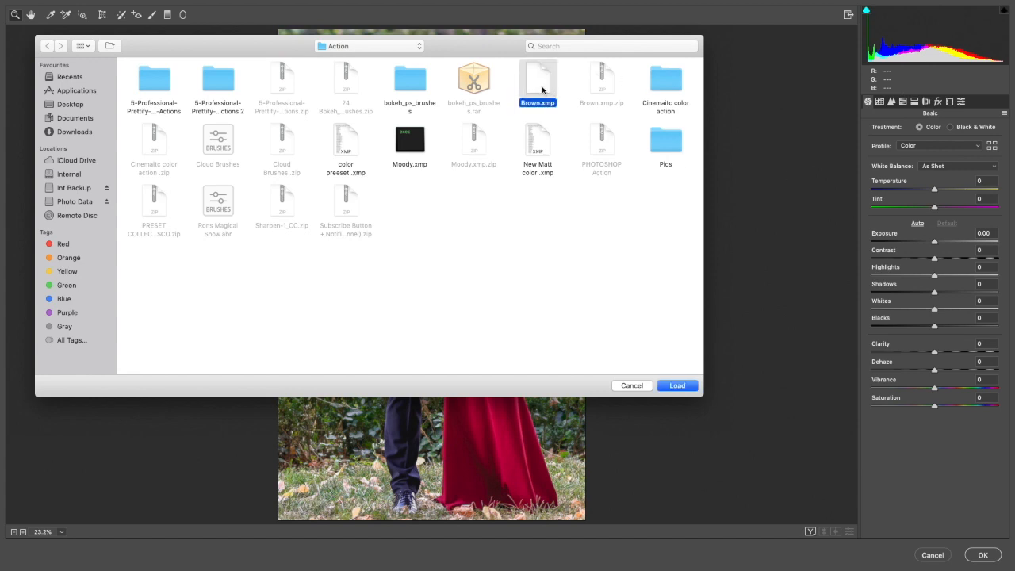
pyautogui.click(676, 386)
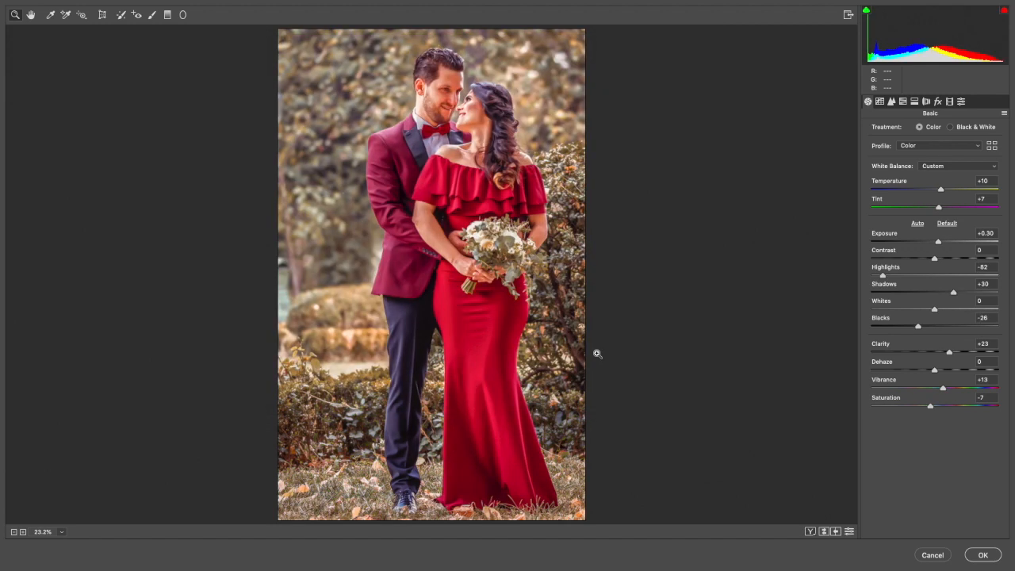
# Step: Set Temperature to +13 and apply the brown color grade to the duplicated layer
pyautogui.moveTo(942, 191); pyautogui.dragTo(942, 191)
pyautogui.moveTo(942, 190); pyautogui.dragTo(945, 190)
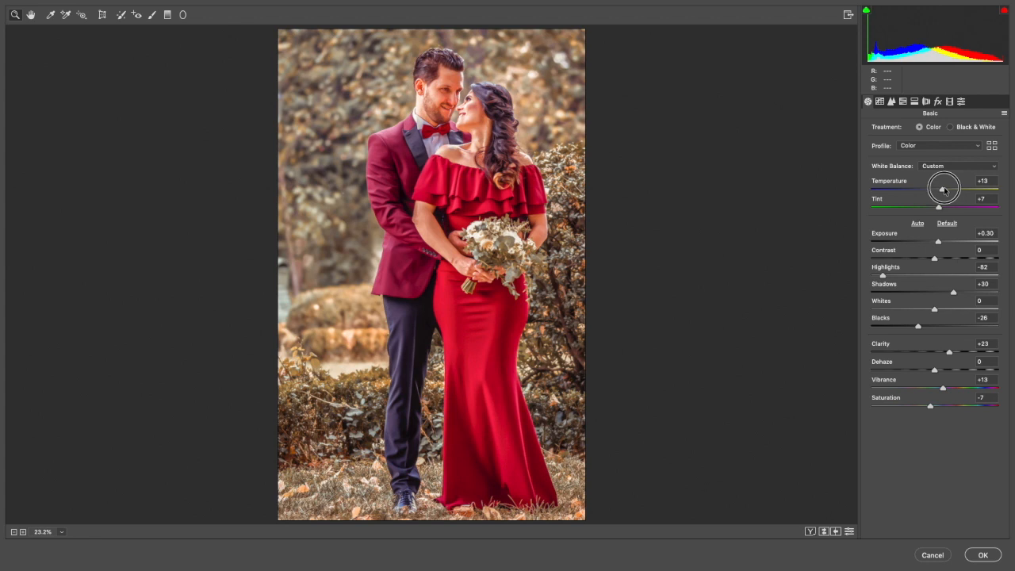
pyautogui.moveTo(943, 190); pyautogui.dragTo(943, 191)
pyautogui.click(983, 555)
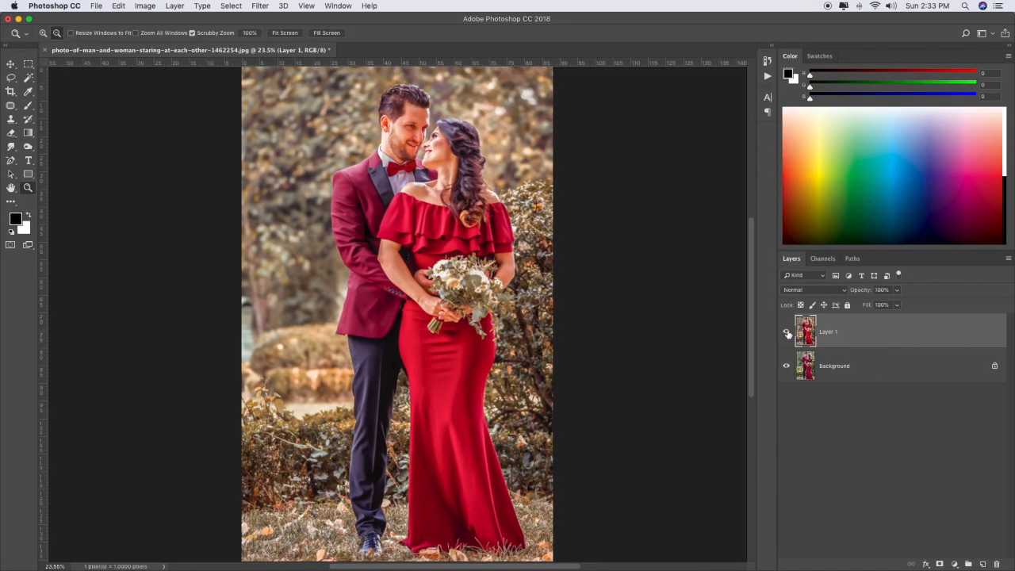
# Step: Compare the photo with and without the brown grade, and give the graded layer a white layer mask
pyautogui.click(787, 333)
pyautogui.click(787, 333)
pyautogui.keyDown('alt'); pyautogui.click(939, 564); pyautogui.keyUp('alt')
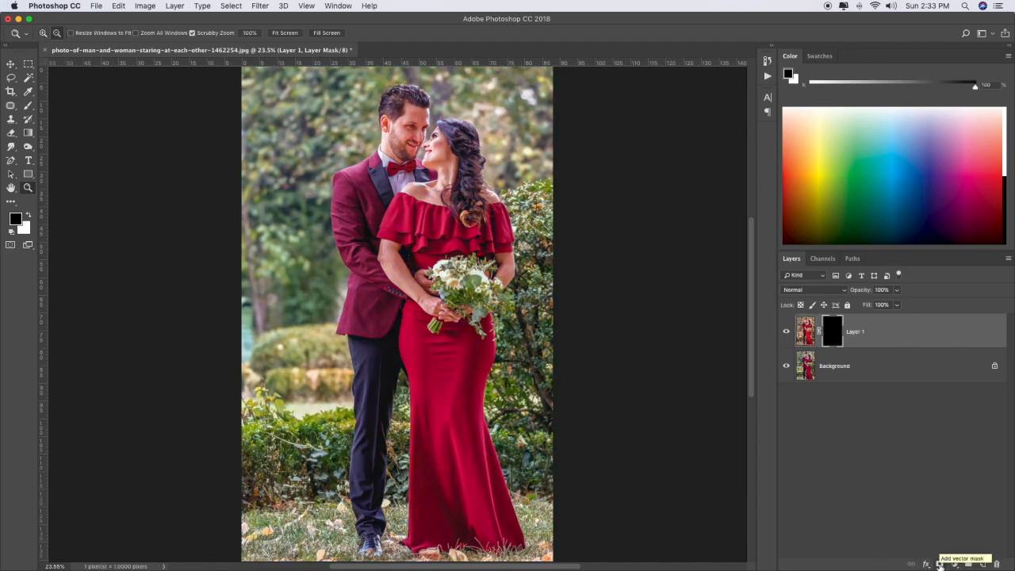
pyautogui.press('super+i')
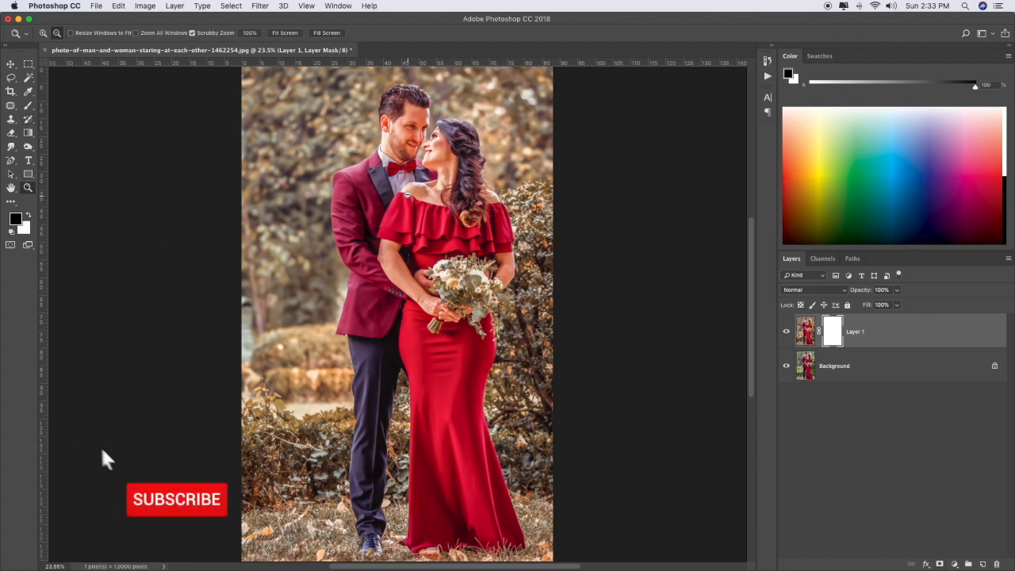
# Step: Paint black on the layer mask with a 250 px brush over the couple's faces, the woman's hair and the bouquet
pyautogui.click(27, 106)
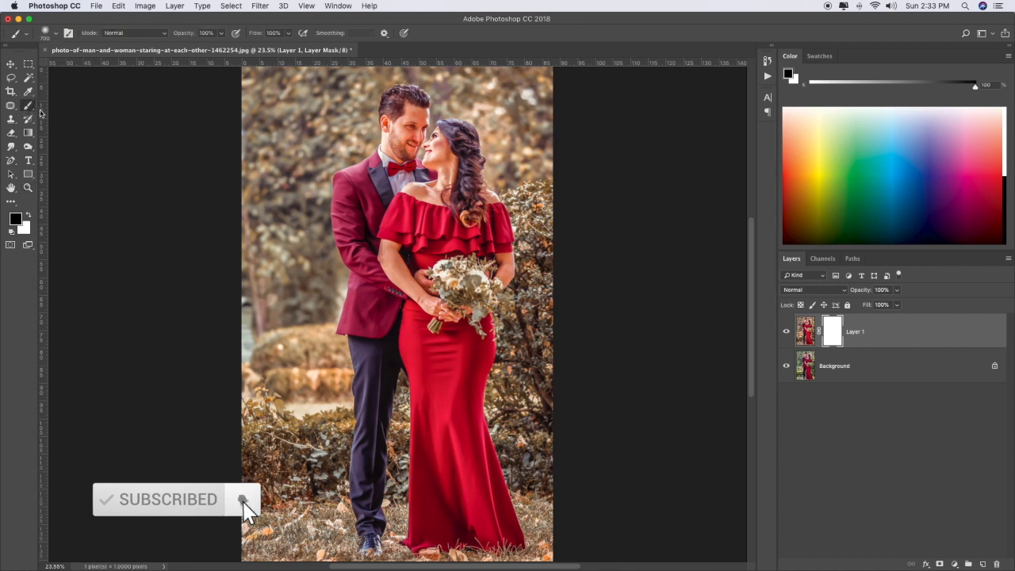
pyautogui.press('[')
pyautogui.press('[')
pyautogui.press('[')
pyautogui.press('[')
pyautogui.press('[')
pyautogui.moveTo(407, 141)
pyautogui.mouseDown()
pyautogui.moveTo(402, 129)
pyautogui.moveTo(404, 136)
pyautogui.mouseUp()
pyautogui.moveTo(436, 168)
pyautogui.mouseDown()
pyautogui.moveTo(442, 146)
pyautogui.moveTo(435, 191)
pyautogui.moveTo(425, 196)
pyautogui.moveTo(491, 198)
pyautogui.moveTo(452, 133)
pyautogui.mouseUp()
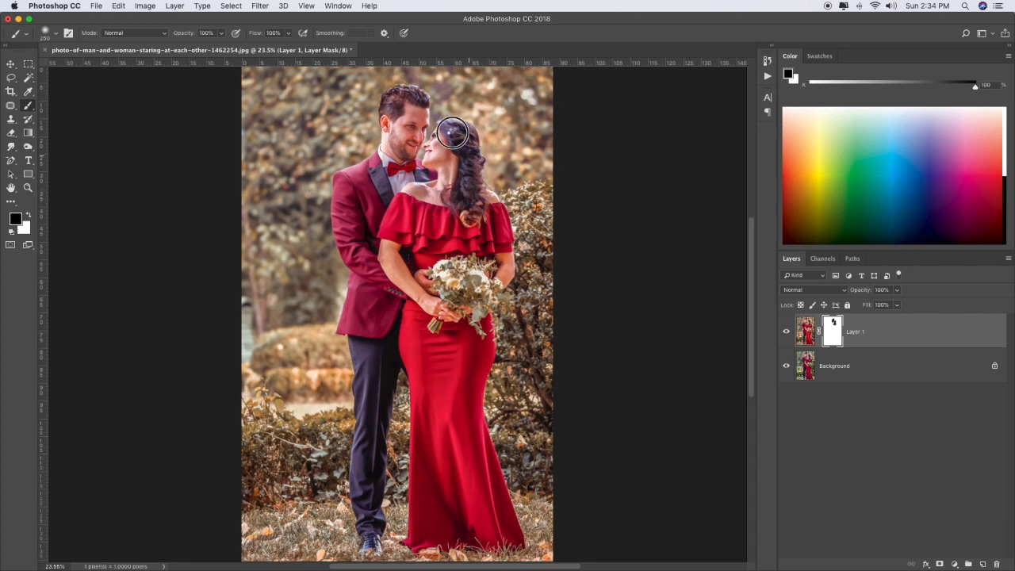
pyautogui.moveTo(438, 264)
pyautogui.mouseDown()
pyautogui.moveTo(385, 254)
pyautogui.moveTo(432, 306)
pyautogui.moveTo(448, 277)
pyautogui.moveTo(472, 289)
pyautogui.moveTo(435, 318)
pyautogui.moveTo(472, 295)
pyautogui.moveTo(480, 274)
pyautogui.moveTo(479, 306)
pyautogui.moveTo(495, 303)
pyautogui.moveTo(491, 235)
pyautogui.moveTo(499, 247)
pyautogui.moveTo(482, 206)
pyautogui.moveTo(411, 289)
pyautogui.moveTo(445, 300)
pyautogui.mouseUp()
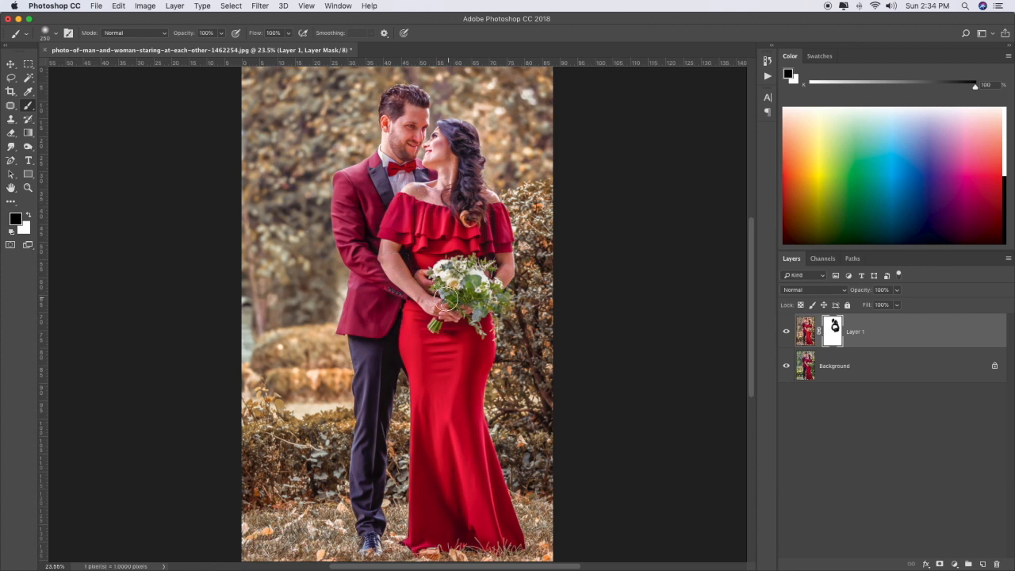
# Step: Enlarge the brush to 500 px and mask the brown grade off the red dress
pyautogui.press(']')
pyautogui.press(']')
pyautogui.press(']')
pyautogui.moveTo(428, 412)
pyautogui.mouseDown()
pyautogui.moveTo(426, 319)
pyautogui.moveTo(428, 391)
pyautogui.mouseUp()
pyautogui.press(']')
pyautogui.press(']')
pyautogui.press(']')
pyautogui.moveTo(444, 357)
pyautogui.mouseDown()
pyautogui.moveTo(451, 457)
pyautogui.moveTo(465, 333)
pyautogui.moveTo(431, 340)
pyautogui.moveTo(415, 323)
pyautogui.mouseUp()
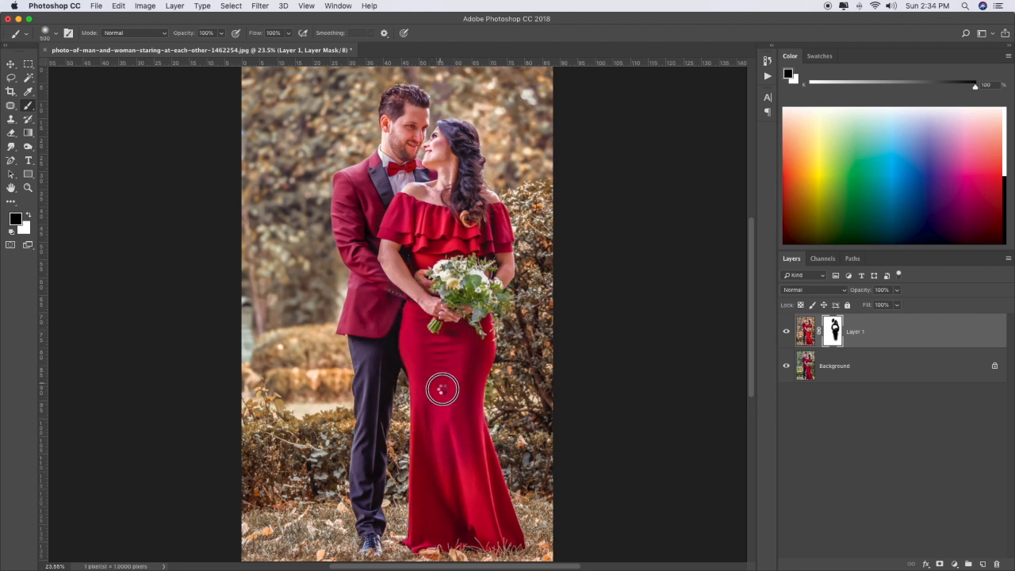
# Step: Mask the brown grade off the man's suit with a smaller brush, and compare the photo with the graded layer off and on
pyautogui.press('[')
pyautogui.press('[')
pyautogui.press('[')
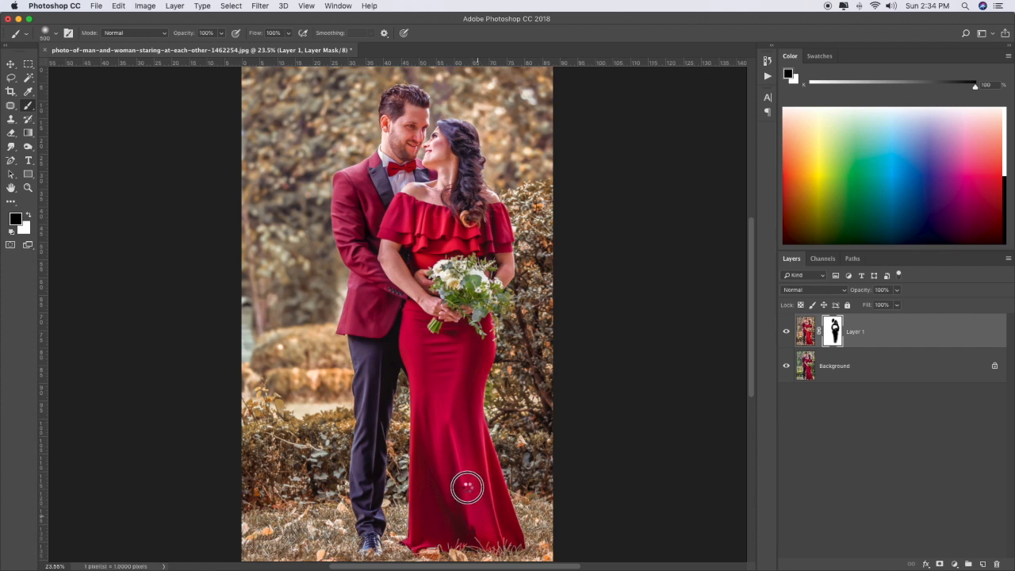
pyautogui.moveTo(365, 235)
pyautogui.mouseDown()
pyautogui.moveTo(363, 189)
pyautogui.moveTo(377, 264)
pyautogui.moveTo(371, 233)
pyautogui.moveTo(369, 485)
pyautogui.mouseUp()
pyautogui.press('[')
pyautogui.press('[')
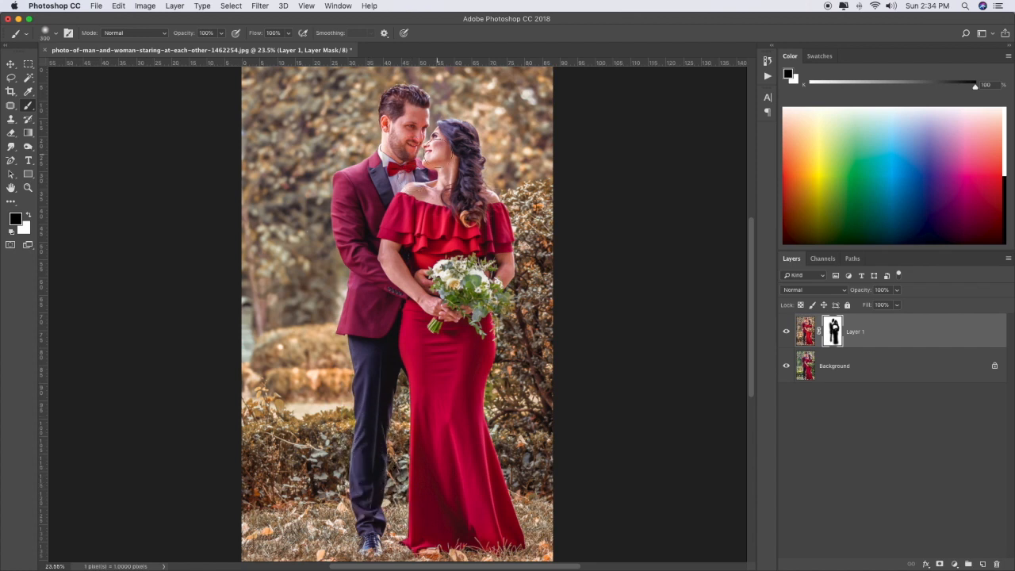
pyautogui.click(12, 64)
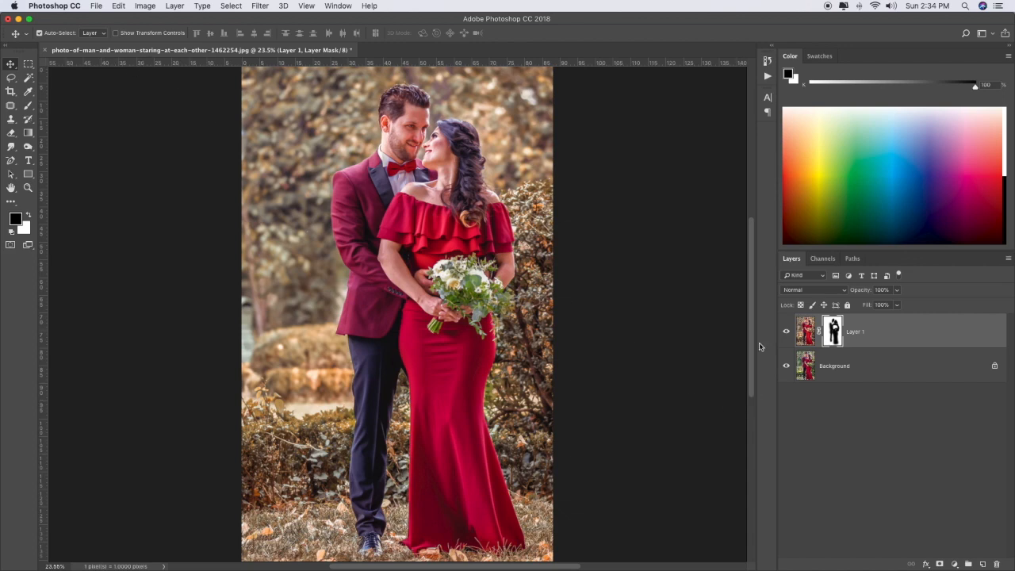
pyautogui.click(785, 333)
pyautogui.click(786, 333)
pyautogui.click(786, 333)
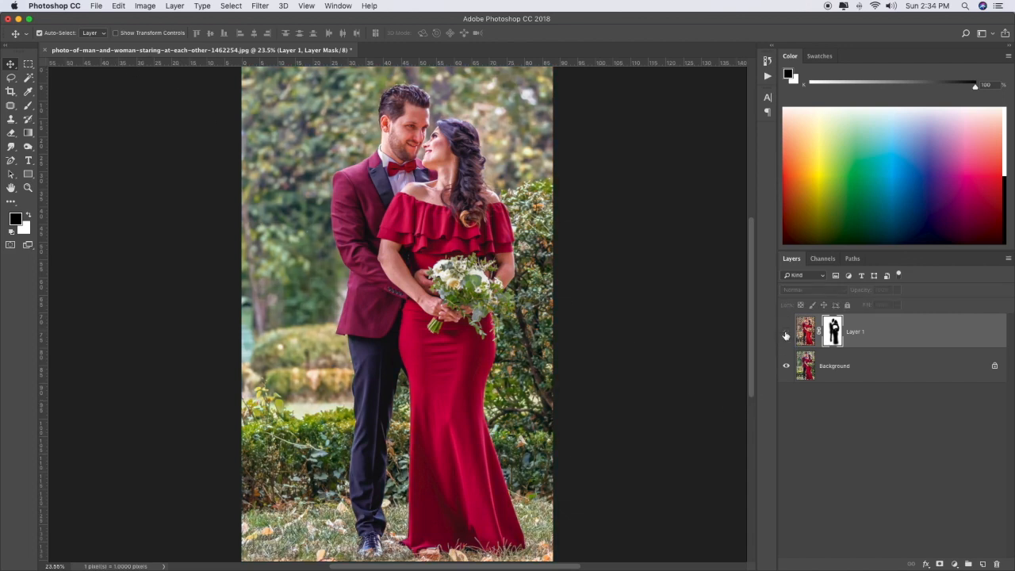
pyautogui.click(785, 332)
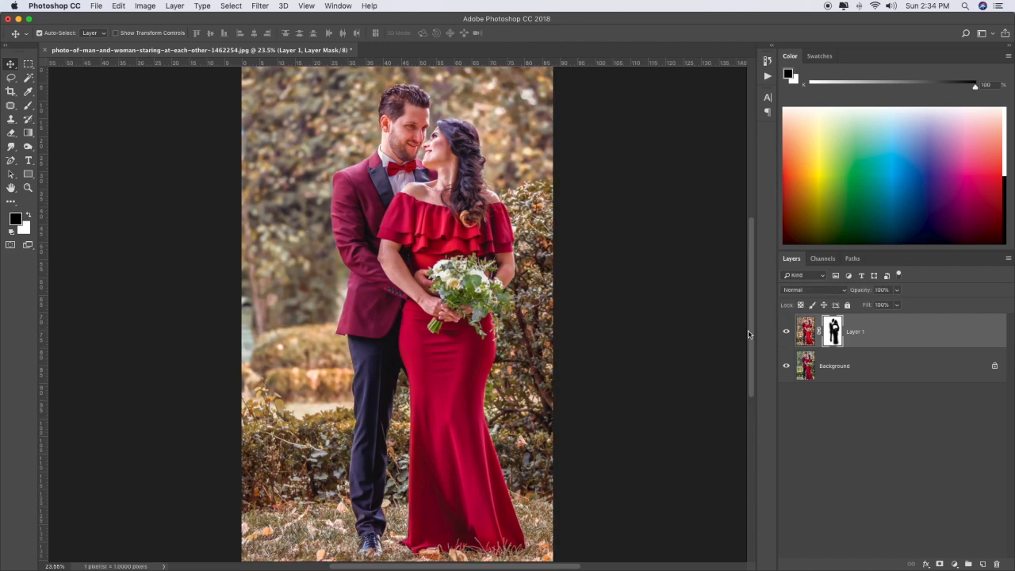
# Step: Add a Curves adjustment layer and pull the RGB curve's midtones down to darken the photo
pyautogui.click(956, 565)
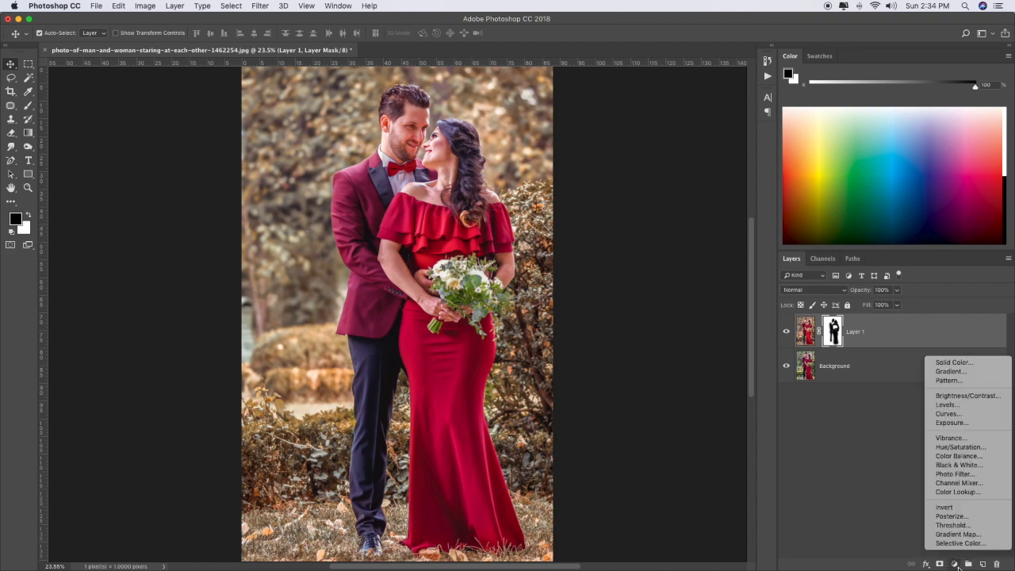
pyautogui.click(971, 414)
pyautogui.moveTo(762, 229)
pyautogui.mouseDown()
pyautogui.moveTo(777, 231)
pyautogui.moveTo(771, 240)
pyautogui.mouseUp()
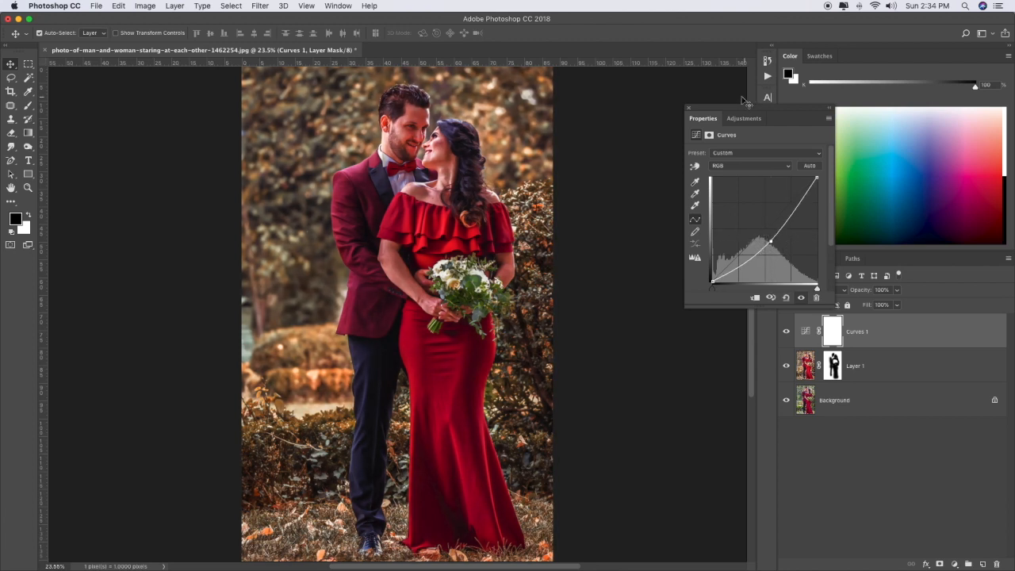
pyautogui.click(688, 109)
# Step: Select a large circle around the couple's upper bodies, fill it with black on the Curves mask, and deselect it
pyautogui.click(28, 63)
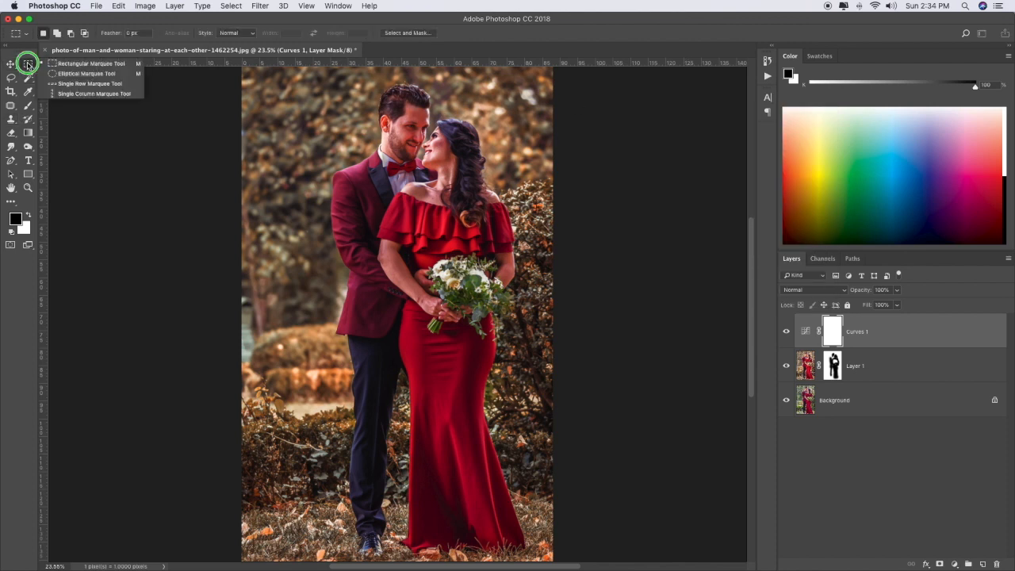
pyautogui.click(70, 75)
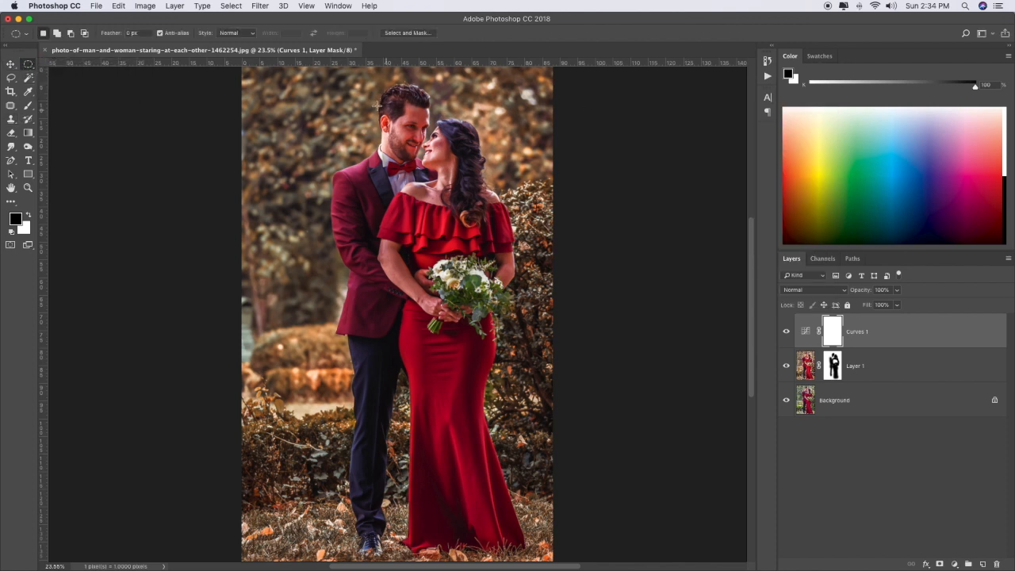
pyautogui.moveTo(330, 81); pyautogui.dragTo(535, 385)
pyautogui.press('super+d')
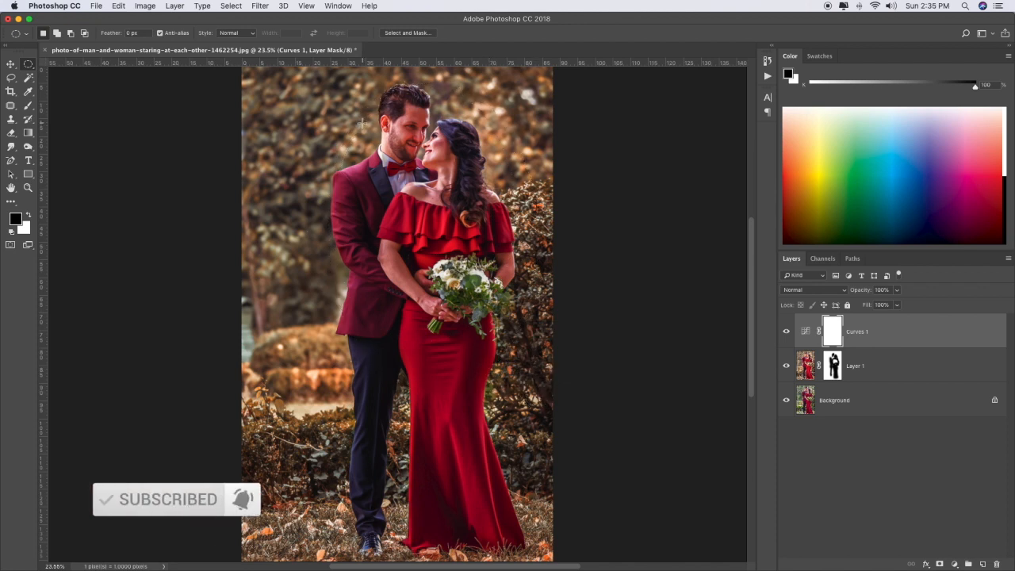
pyautogui.moveTo(306, 71); pyautogui.dragTo(554, 462)
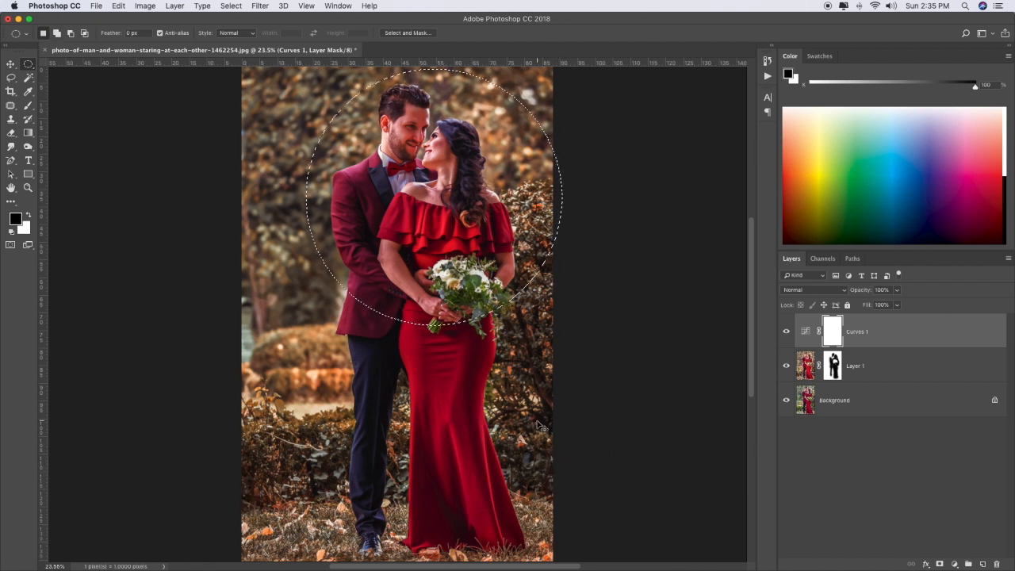
pyautogui.hotkey('alt', 'BackSpace')
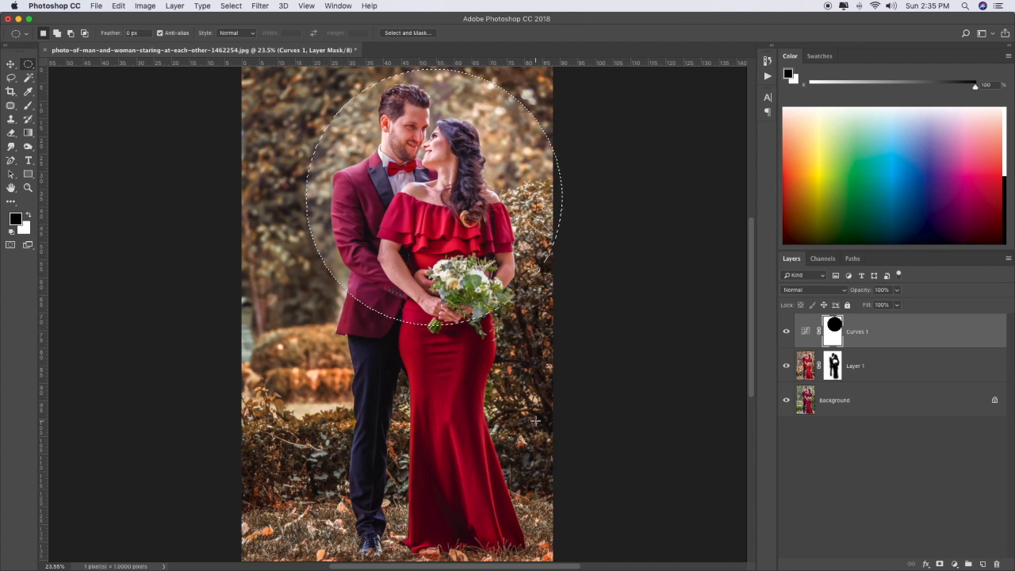
pyautogui.press('super+d')
# Step: Soften the Curves mask with a Gaussian Blur of 123.6 pixels, and compare the photo with the Curves layer off and on
pyautogui.click(261, 6)
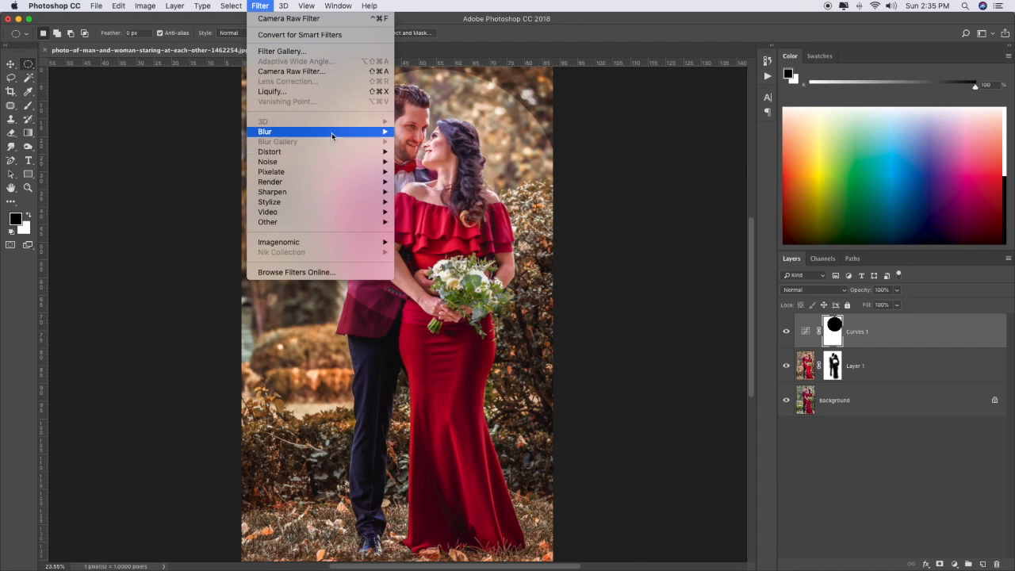
pyautogui.moveTo(334, 132)
pyautogui.click(432, 172)
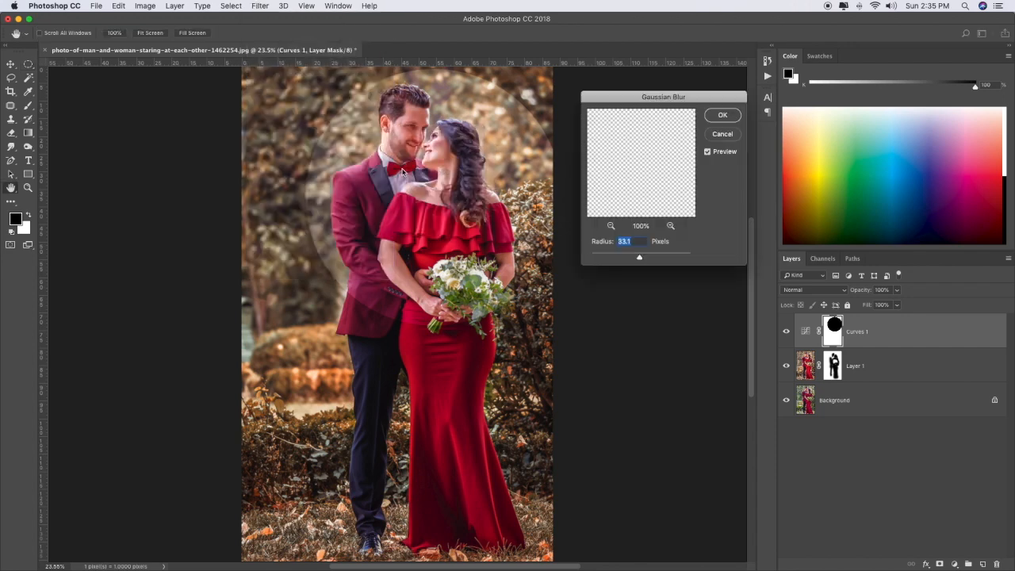
pyautogui.click(654, 257)
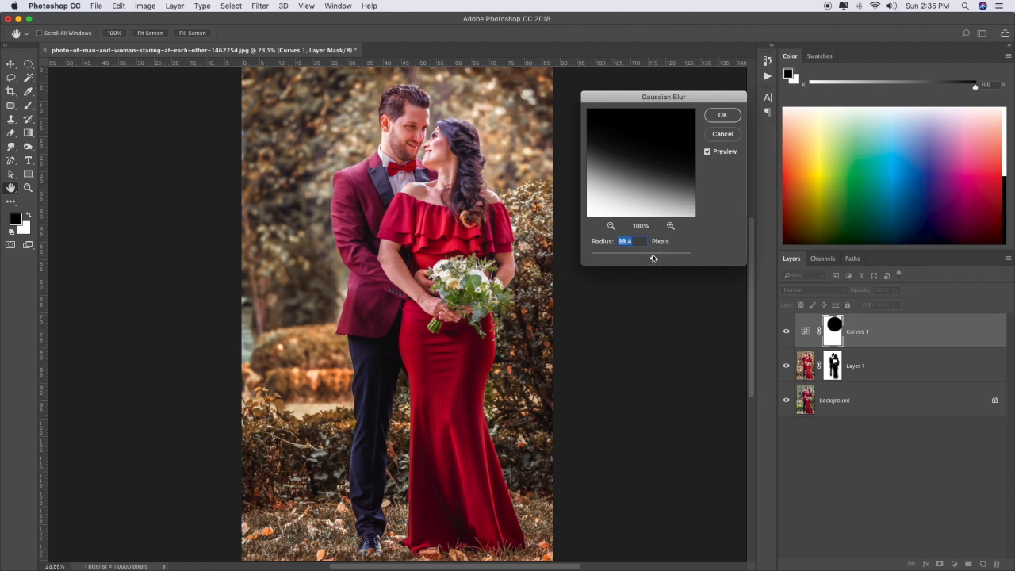
pyautogui.moveTo(653, 258); pyautogui.dragTo(659, 257)
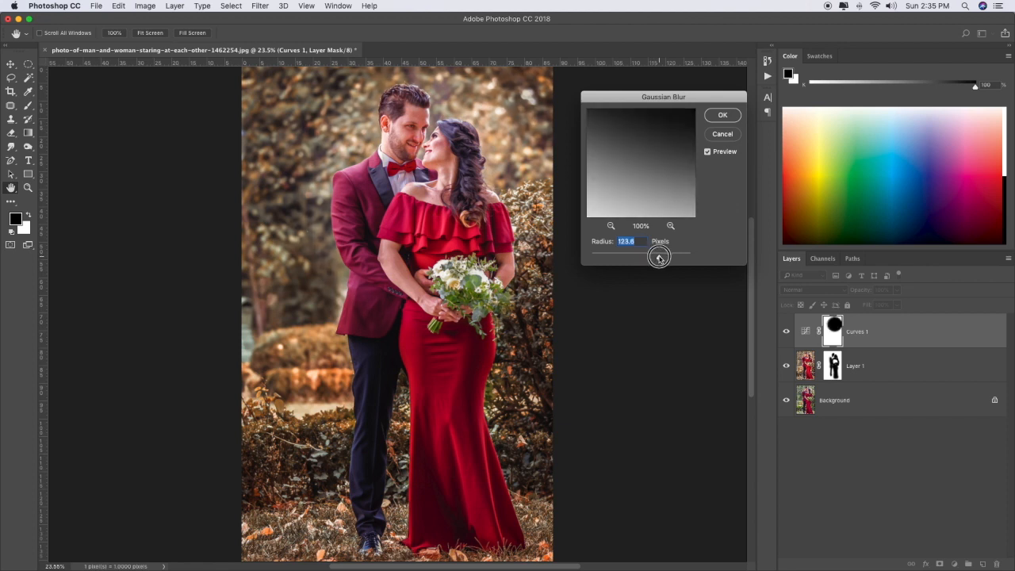
pyautogui.click(722, 115)
pyautogui.click(785, 333)
pyautogui.click(785, 333)
pyautogui.click(785, 333)
pyautogui.click(785, 333)
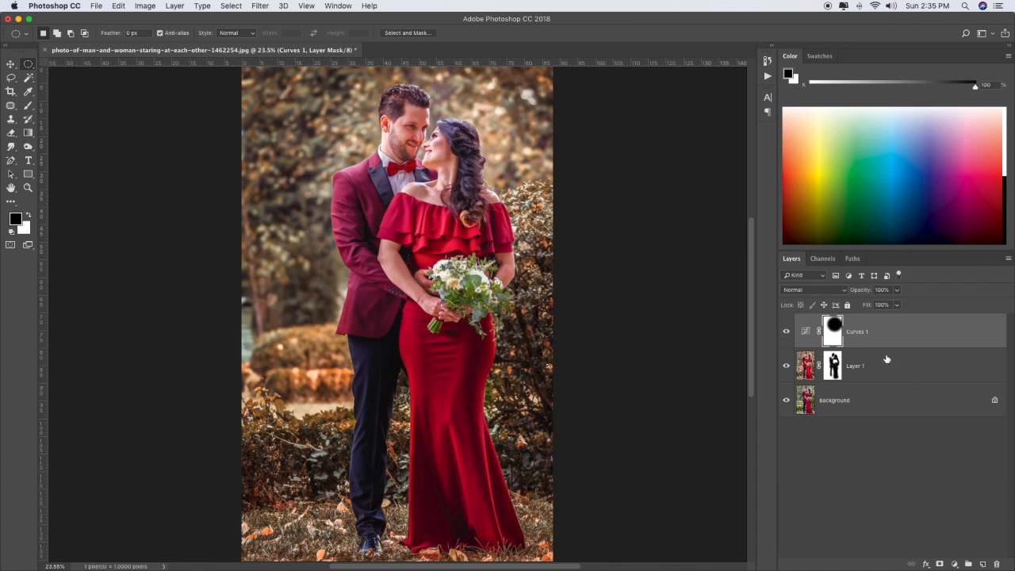
# Step: Add a Color Lookup adjustment layer using the 3D LUT Fuji F125 Kodak 2393 (by Adobe).cube
pyautogui.click(954, 564)
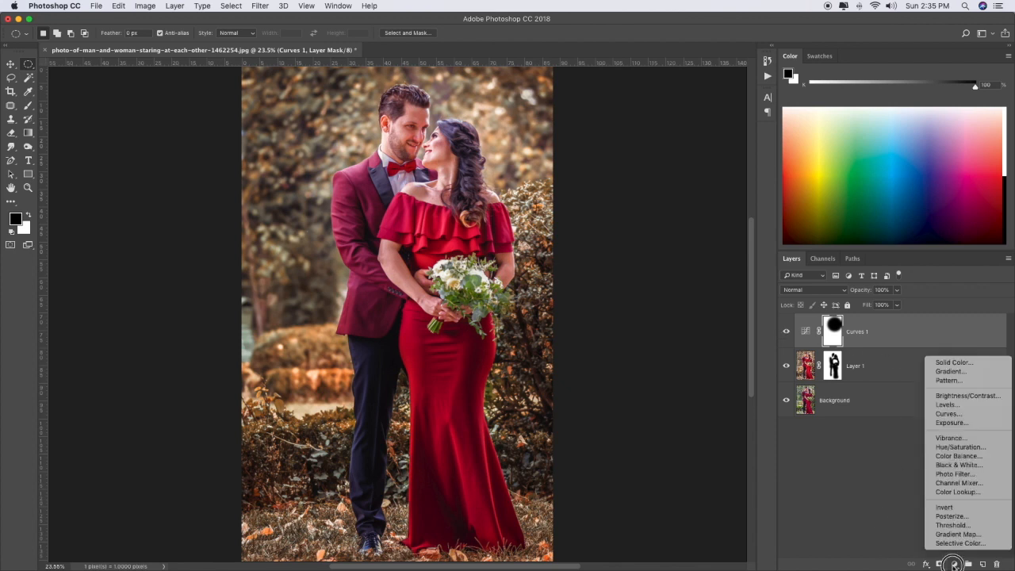
pyautogui.click(964, 494)
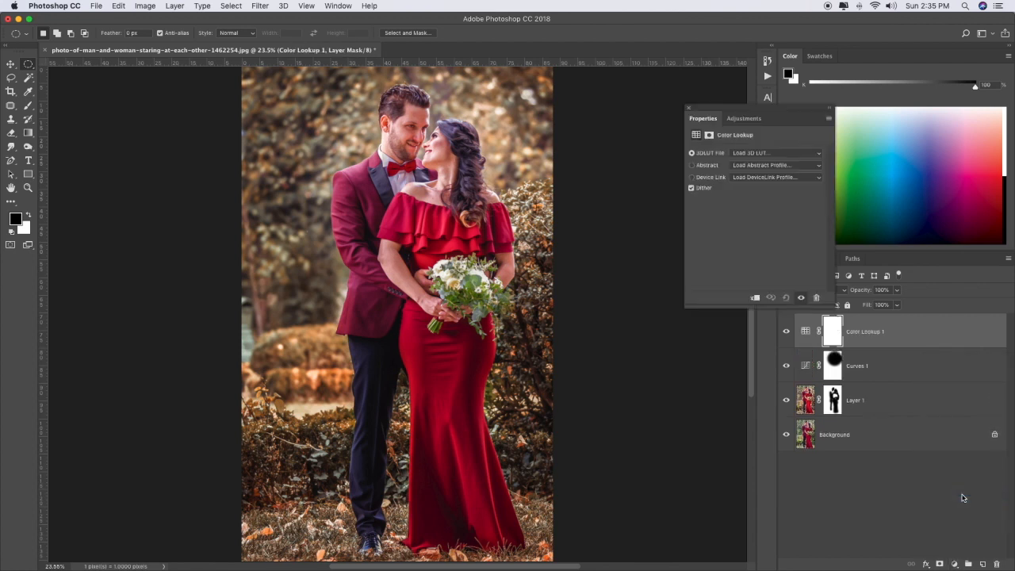
pyautogui.click(772, 167)
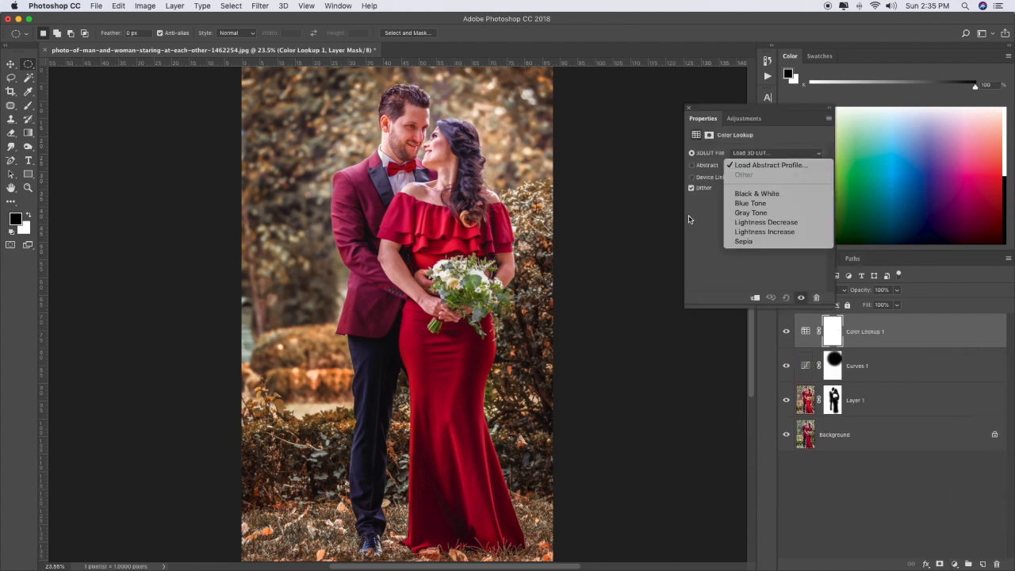
pyautogui.click(689, 218)
pyautogui.click(769, 153)
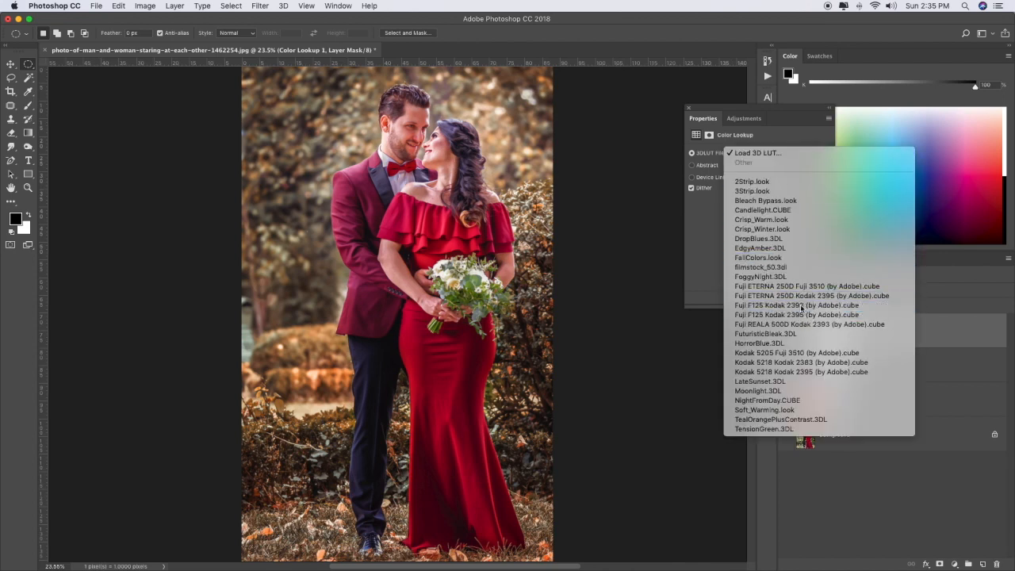
pyautogui.click(802, 314)
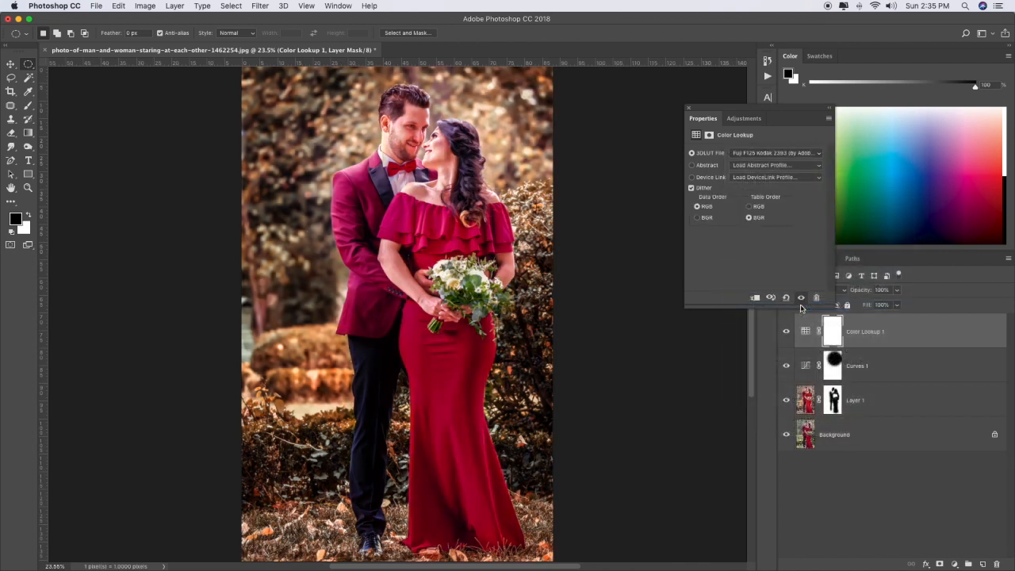
pyautogui.click(689, 109)
# Step: Set the Color Lookup layer's opacity to 18%
pyautogui.click(897, 291)
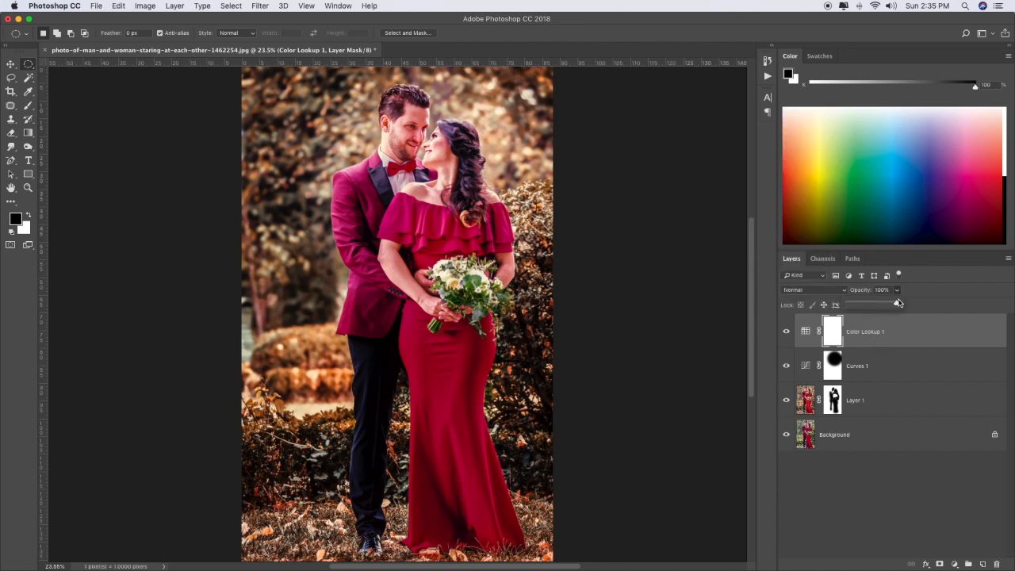
pyautogui.moveTo(894, 299); pyautogui.dragTo(857, 304)
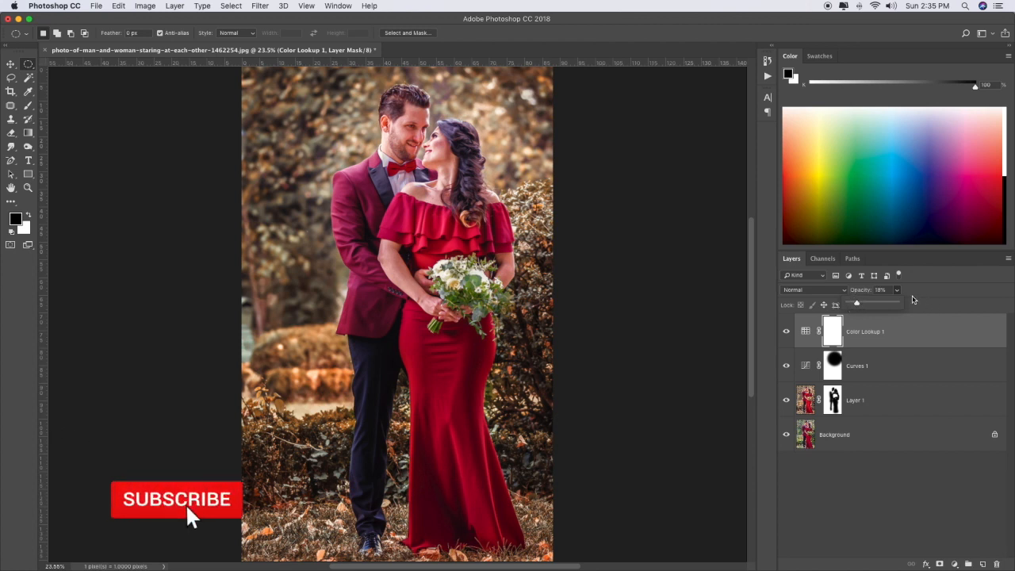
pyautogui.click(934, 306)
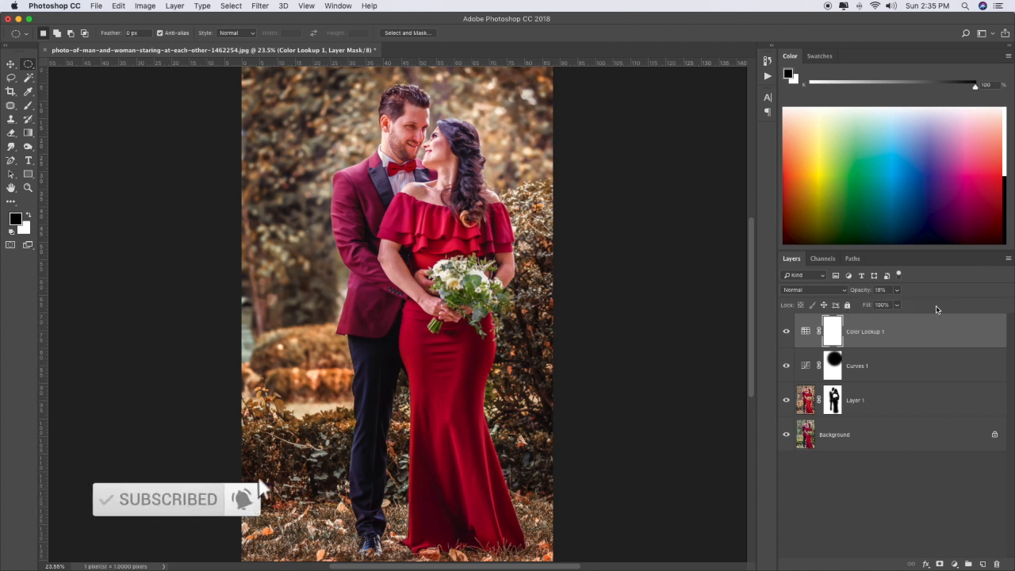